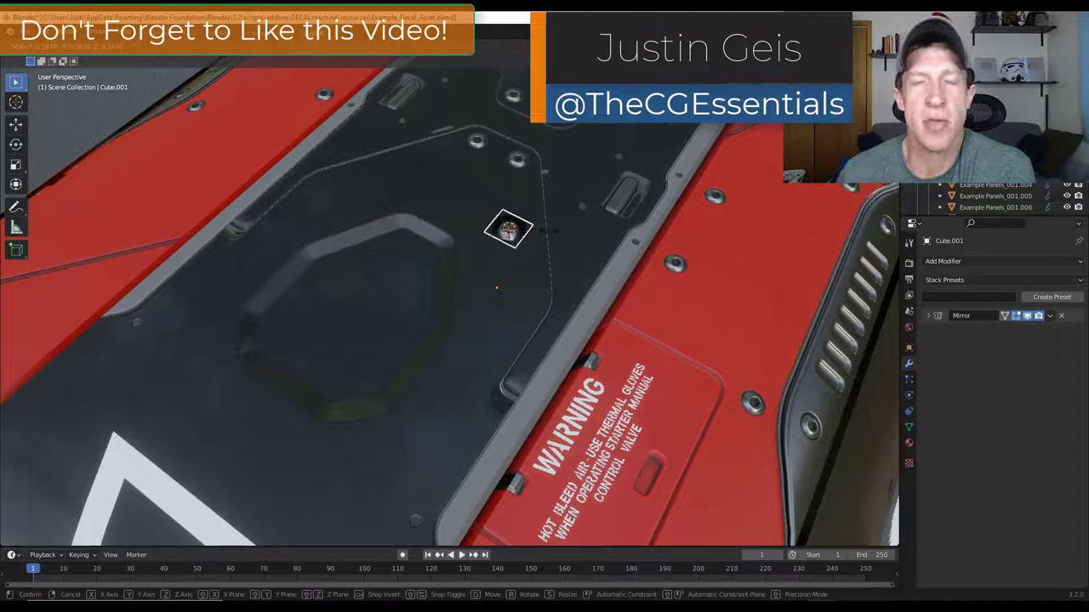
Scale the bolt decal on the dark panel and place a duplicate of it near the octagonal recess.
click(549, 230)
scroll(489, 234, up, 3)
middle_drag(489, 234, 468, 209)
key(shift+d)
key(y)
key(x)
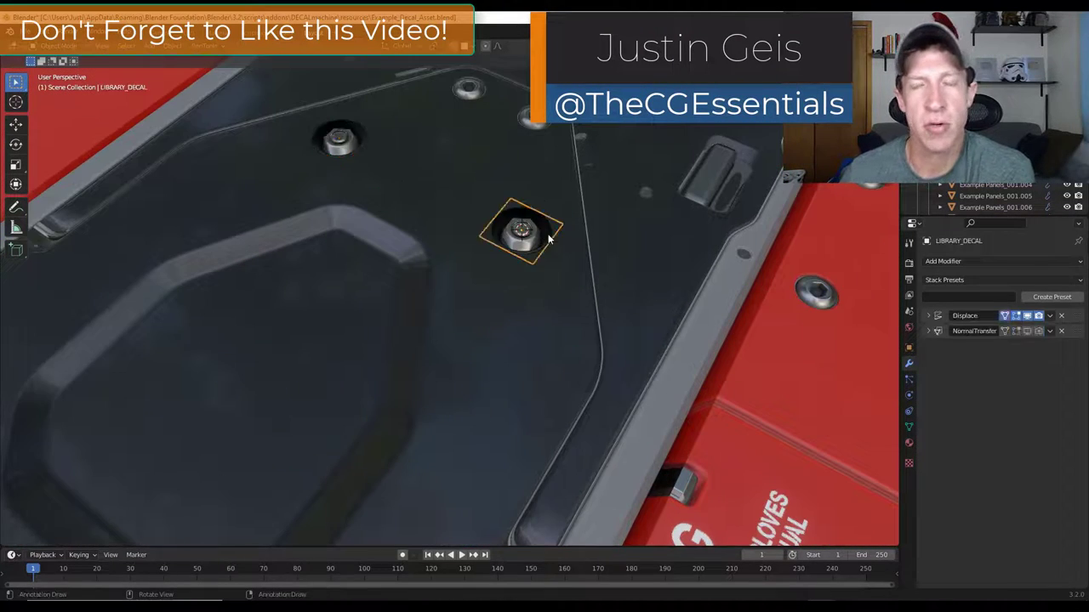
click(337, 142)
click(546, 239)
Insert the honeycomb grille decal from the Examples decal library onto the dark panel.
scroll(548, 239, up, 2)
scroll(548, 239, up, 3)
key(d)
click(481, 171)
scroll(581, 219, up, 6)
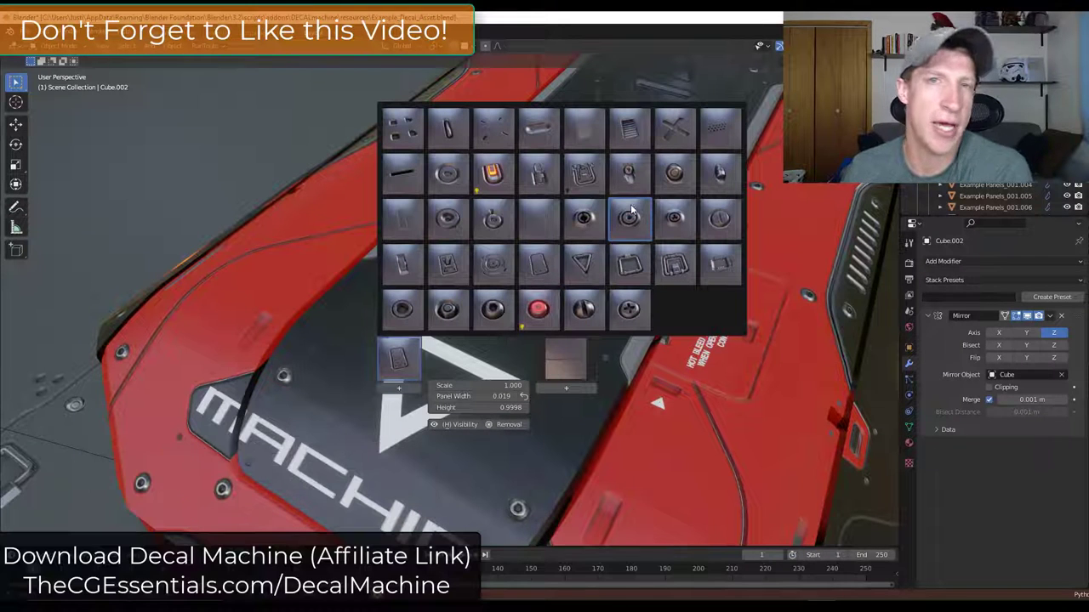
click(720, 127)
Rotate the honeycomb grille decal 90° about the global Z axis and scale it above the white triangle.
text(s)
text(90)
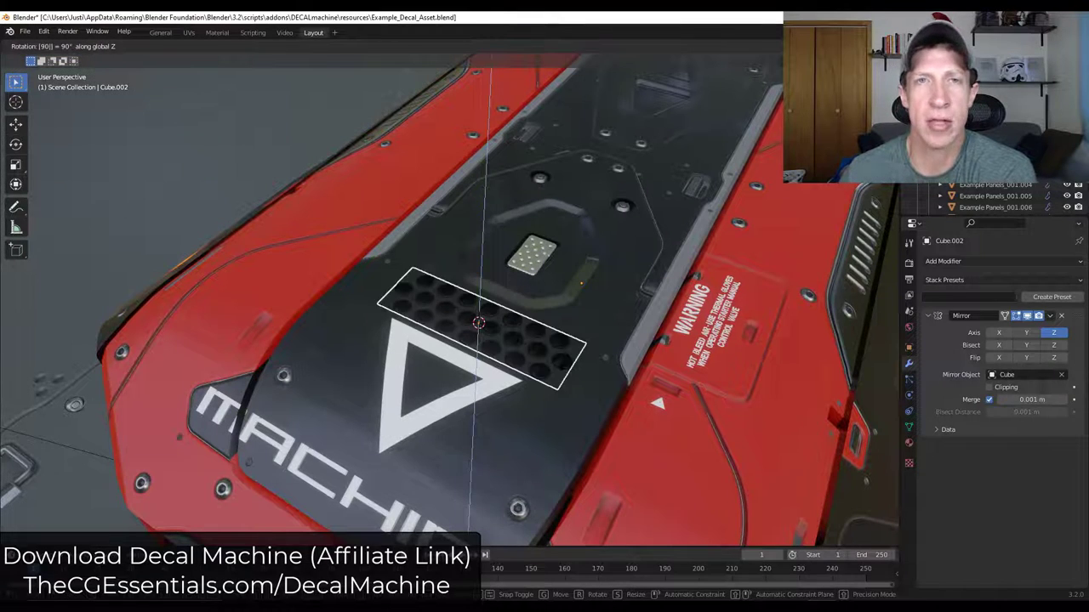
key(Return)
scroll(557, 368, up, 5)
key(s)
click(474, 346)
mouse_move(473, 345)
middle_down()
mouse_move(469, 360)
mouse_move(554, 360)
mouse_move(579, 344)
mouse_move(483, 360)
mouse_move(437, 340)
middle_up()
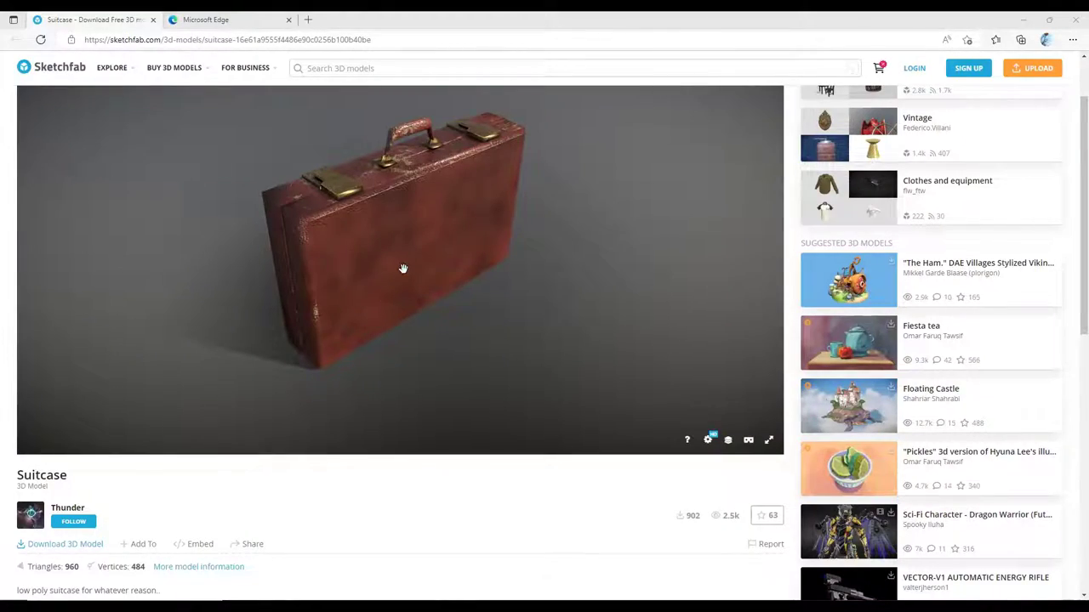
Examine the Suitcase model and its page details on Sketchfab, and return to Blender.
drag(403, 266, 408, 252)
scroll(88, 511, down, 1)
scroll(87, 511, down, 2)
scroll(213, 454, up, 1)
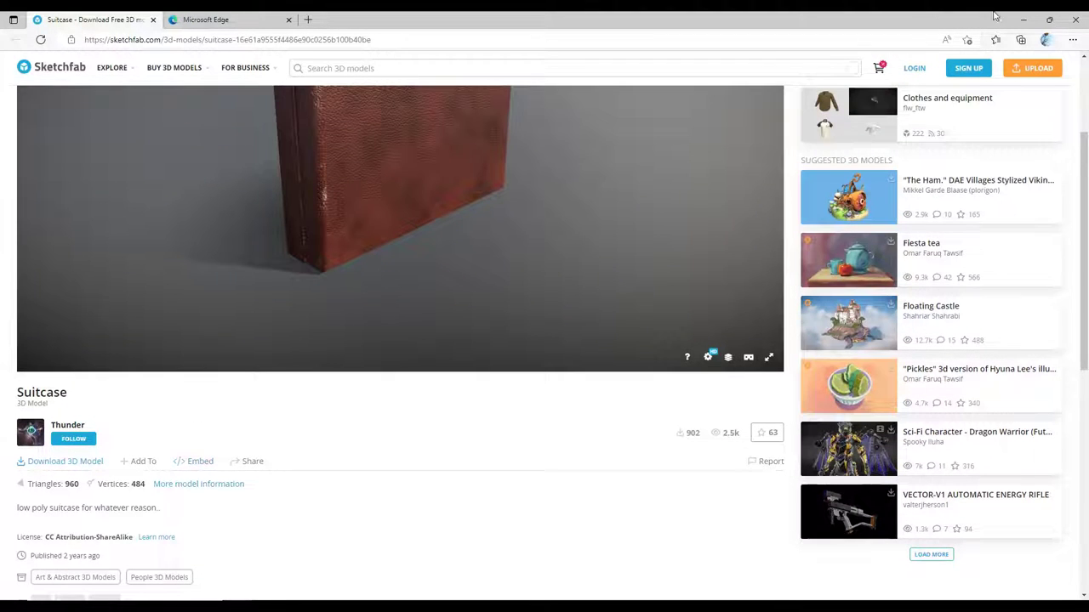
click(1022, 17)
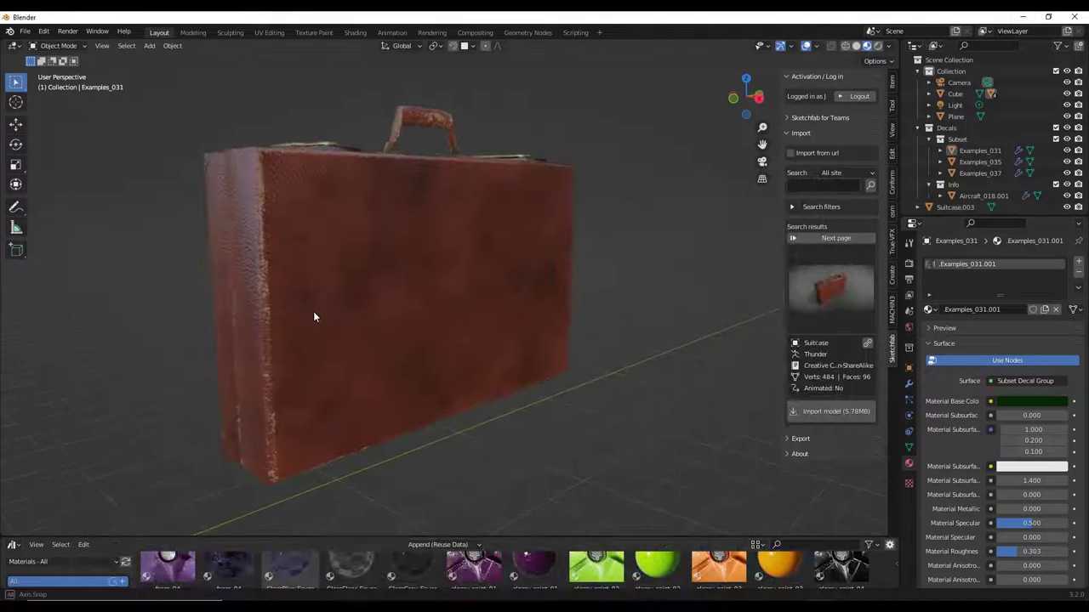
Select the suitcase and browse the DECALmachine Aircraft decal library without inserting a decal.
middle_drag(295, 224, 338, 242)
scroll(372, 248, down, 1)
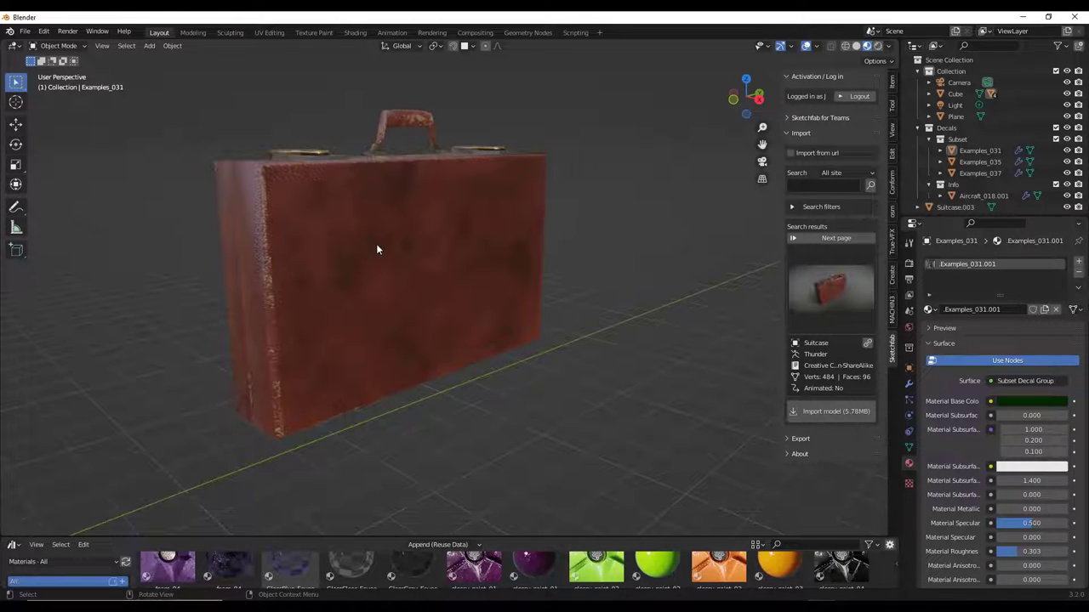
click(376, 247)
key(d)
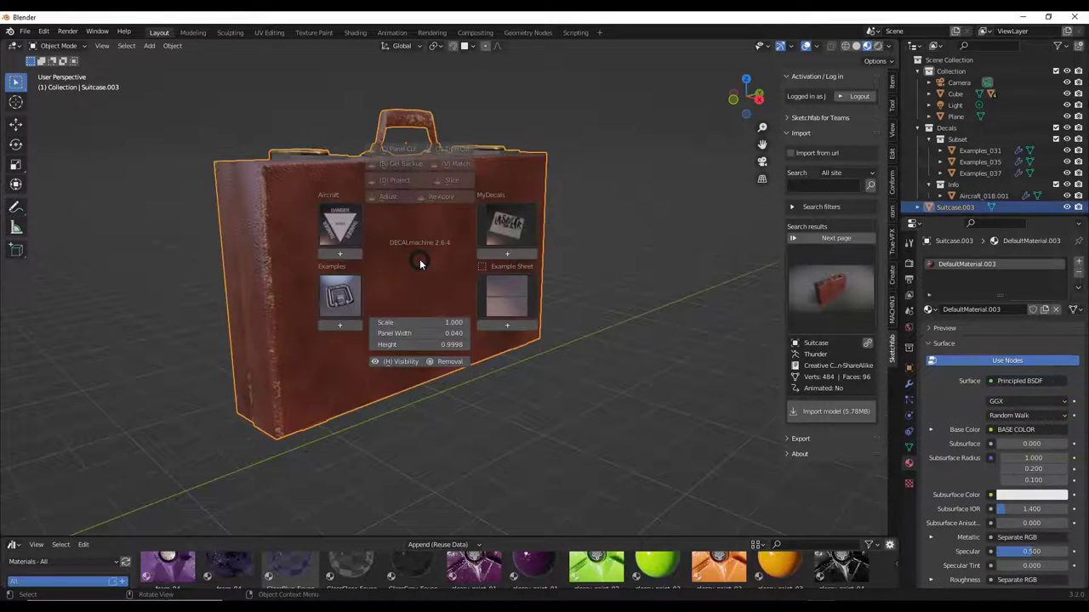
click(351, 226)
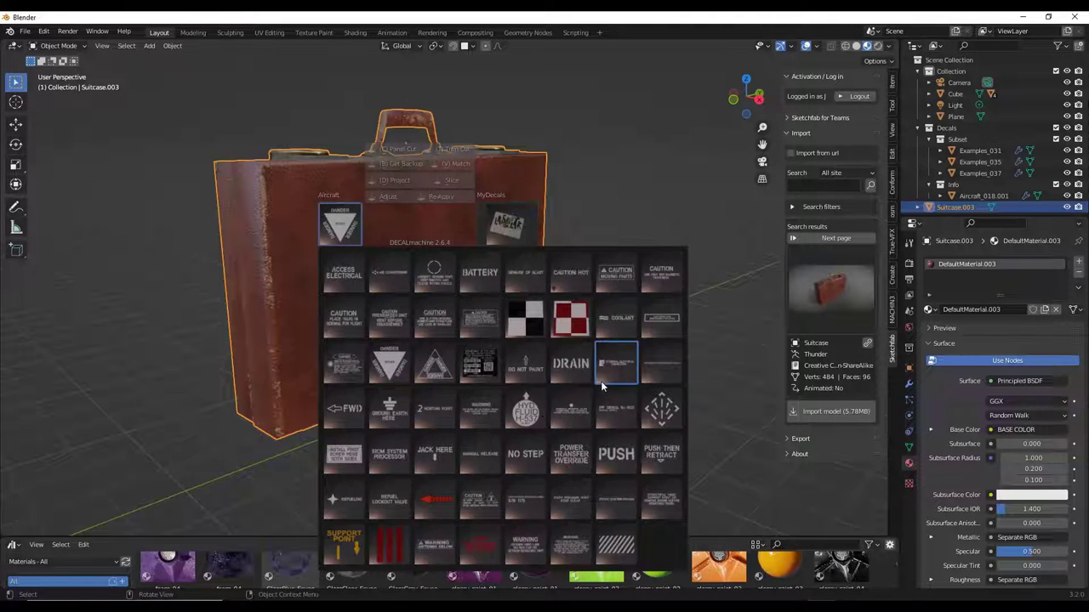
key(Escape)
middle_drag(405, 245, 387, 250)
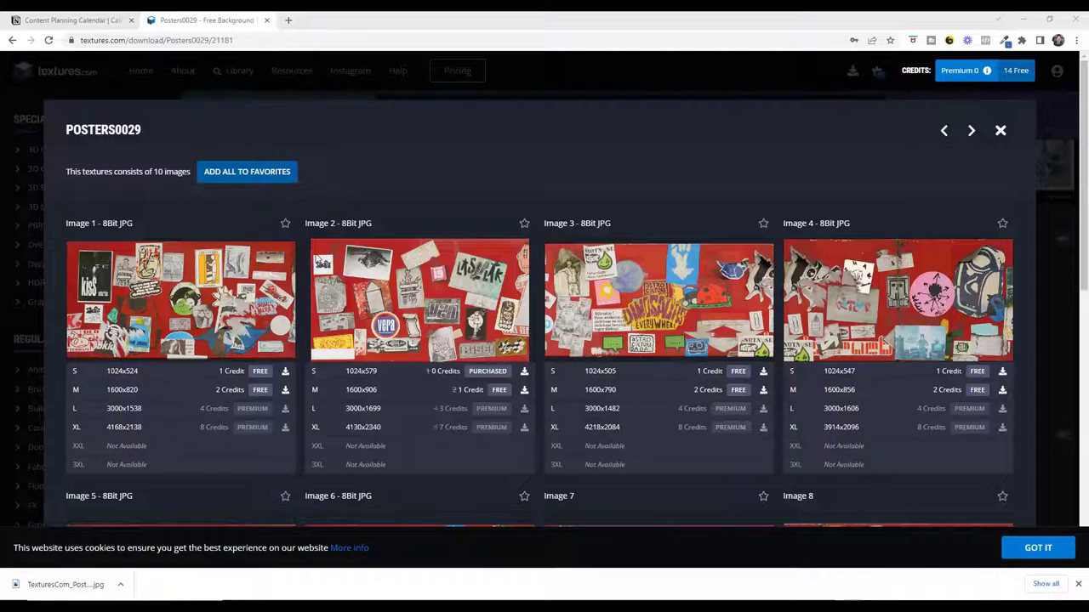
mouse_move(316, 257)
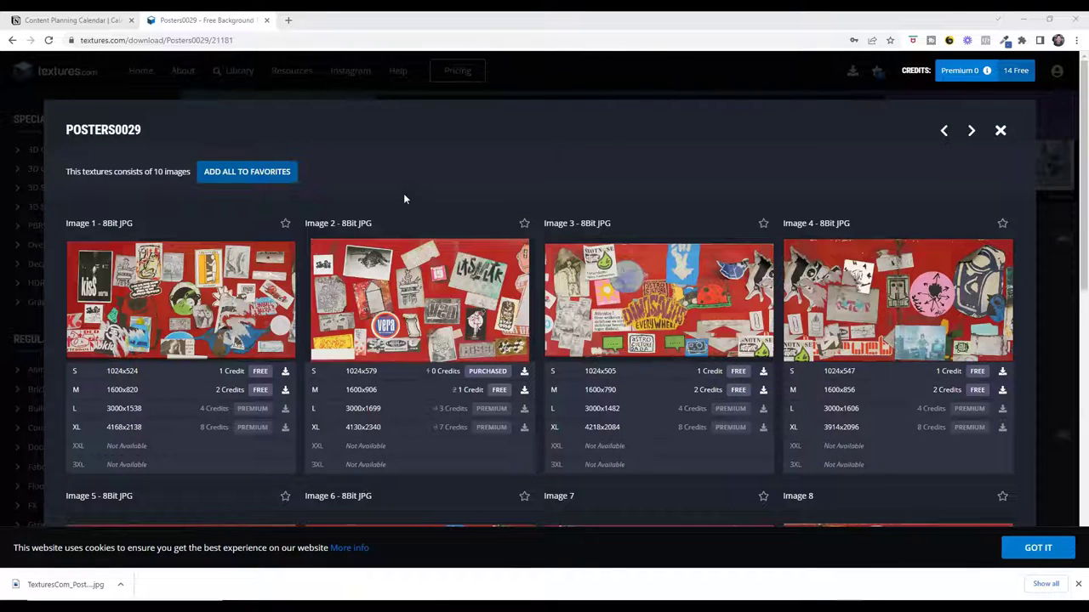
mouse_move(419, 314)
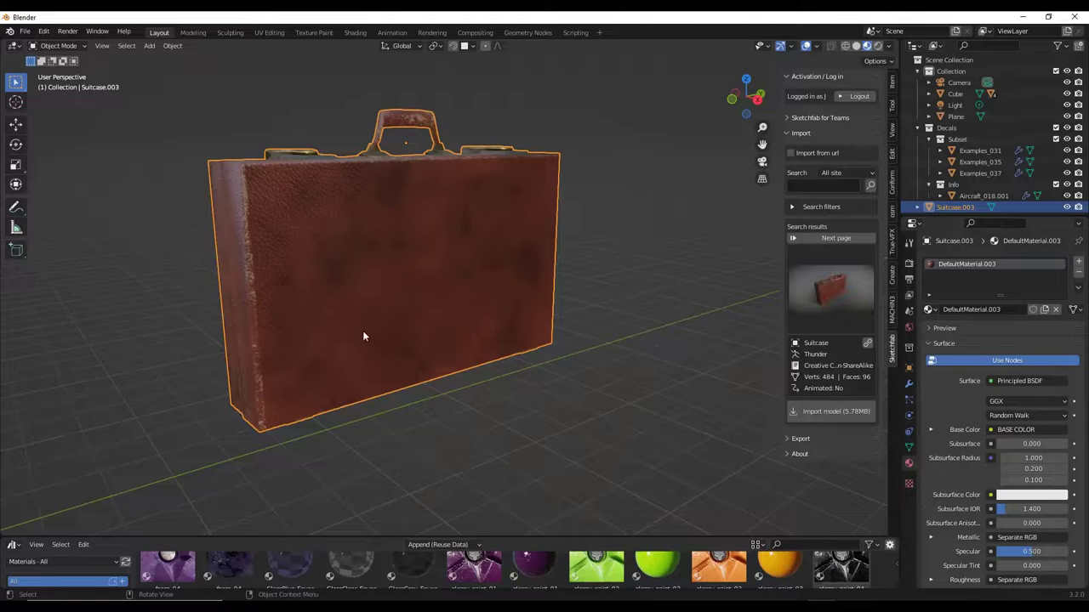
middle_drag(363, 315, 374, 318)
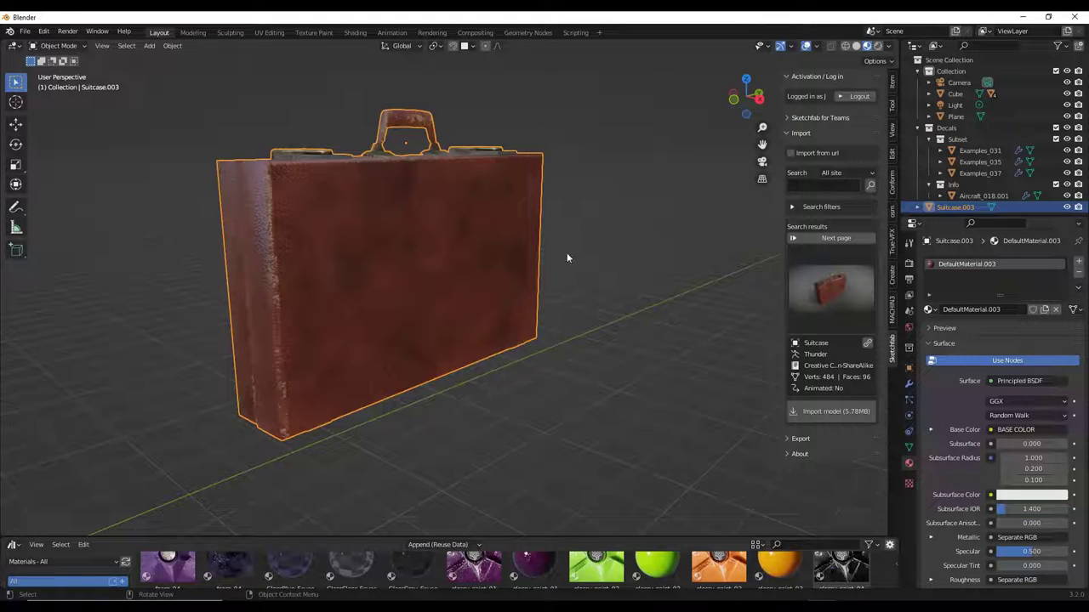
Open the Create Decals example file from the DECALmachine help section.
key(n)
key(n)
click(890, 311)
drag(780, 155, 734, 156)
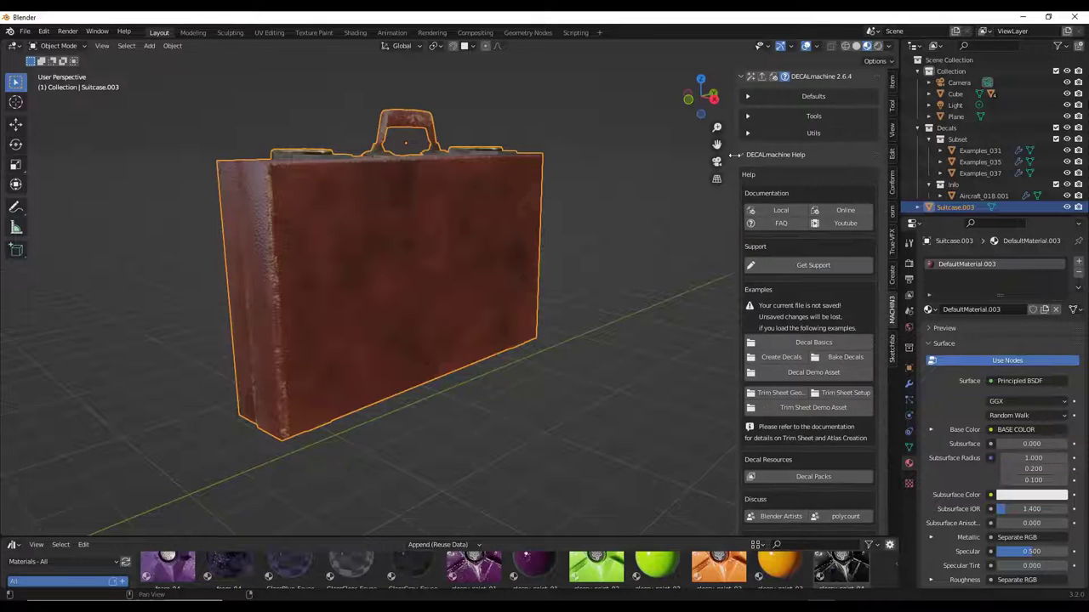
click(781, 357)
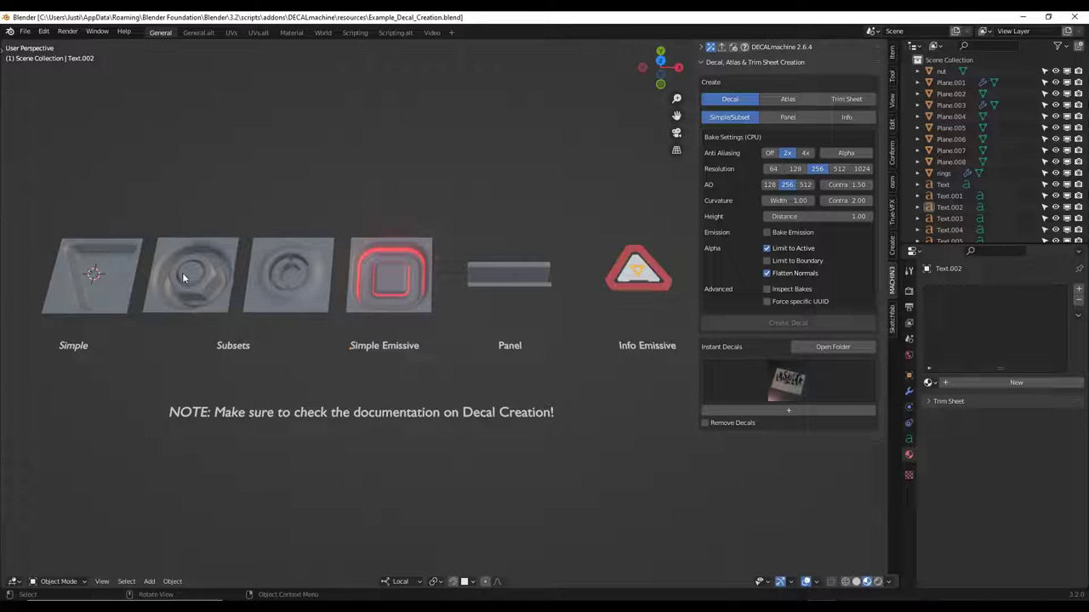
Look over the example decal types and set the type of decal to create to Info.
scroll(166, 270, down, 3)
scroll(680, 281, up, 2)
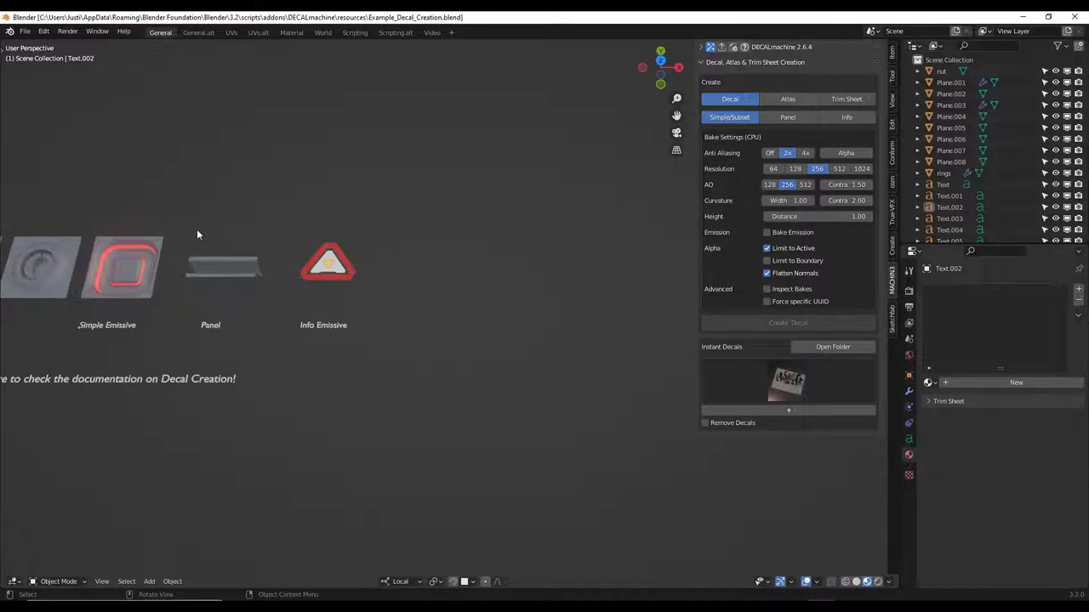
scroll(197, 228, down, 1)
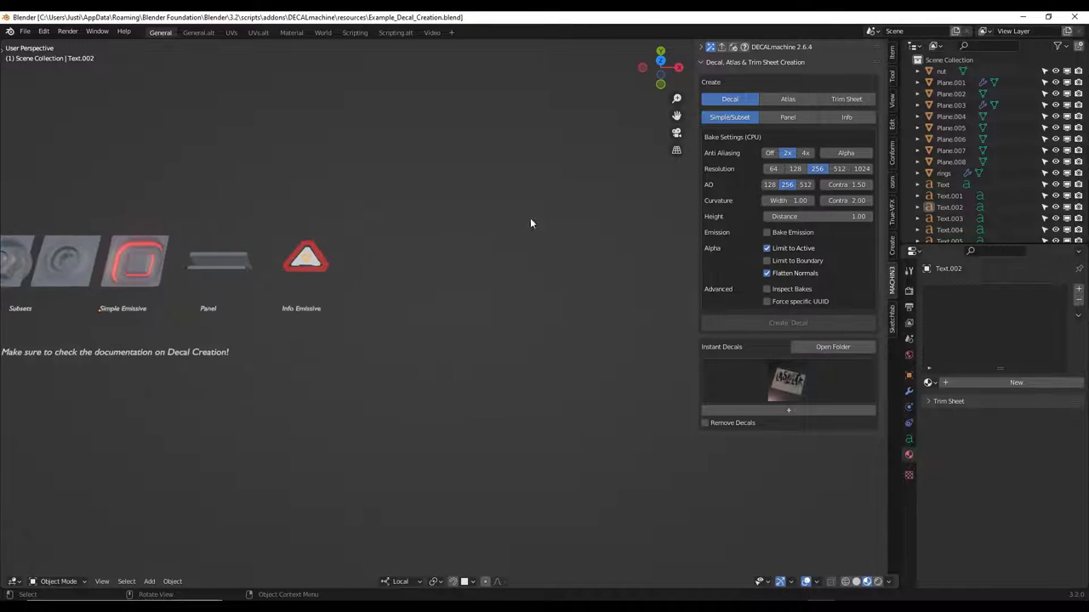
click(853, 118)
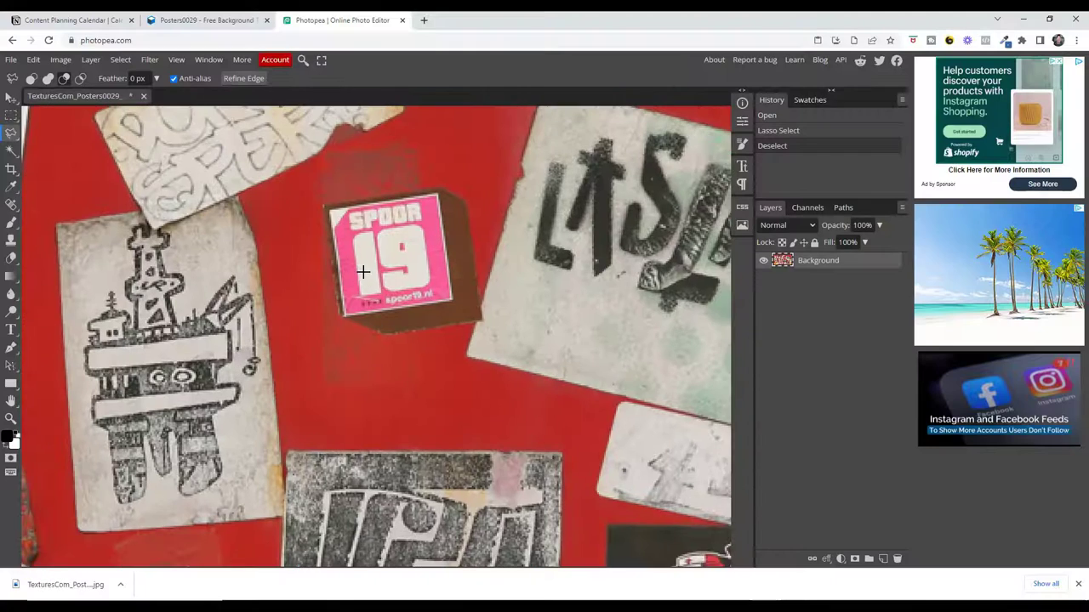
scroll(396, 238, up, 2)
scroll(407, 222, down, 1)
scroll(410, 244, up, 1)
scroll(413, 249, up, 1)
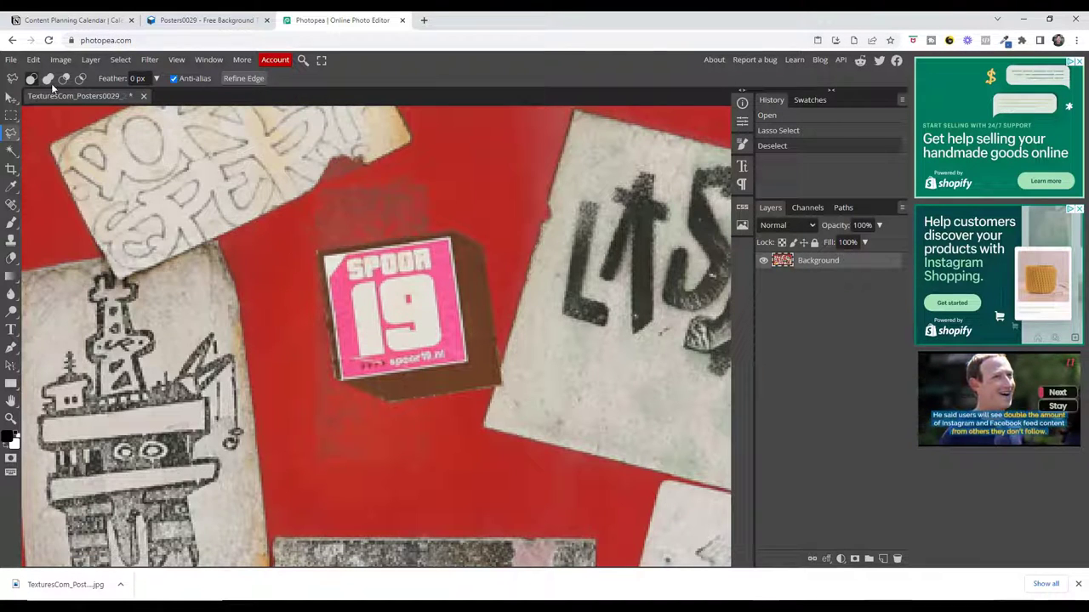
scroll(388, 338, down, 5)
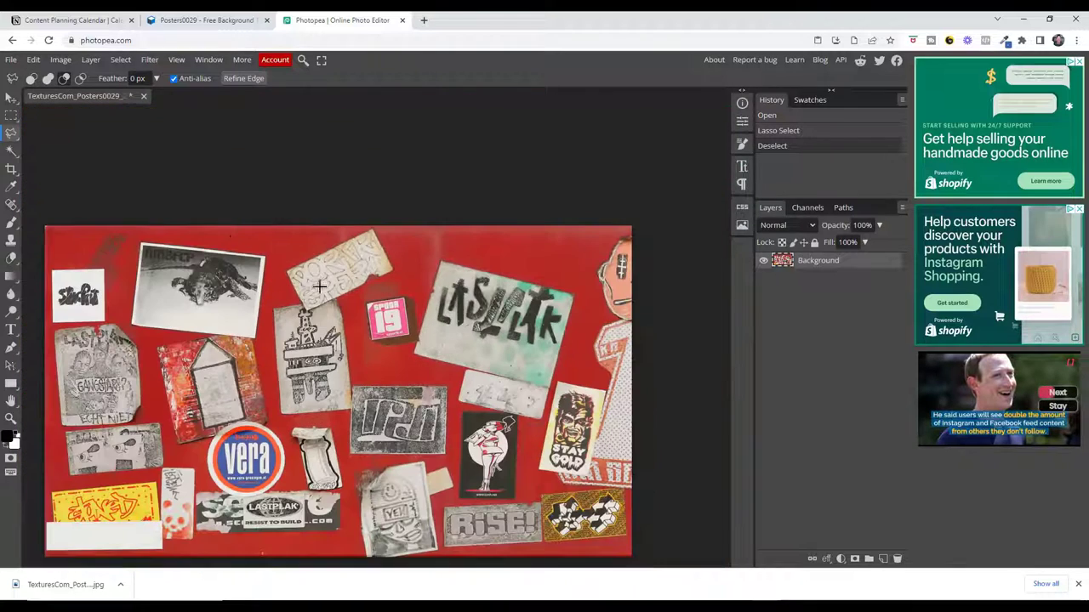
click(11, 60)
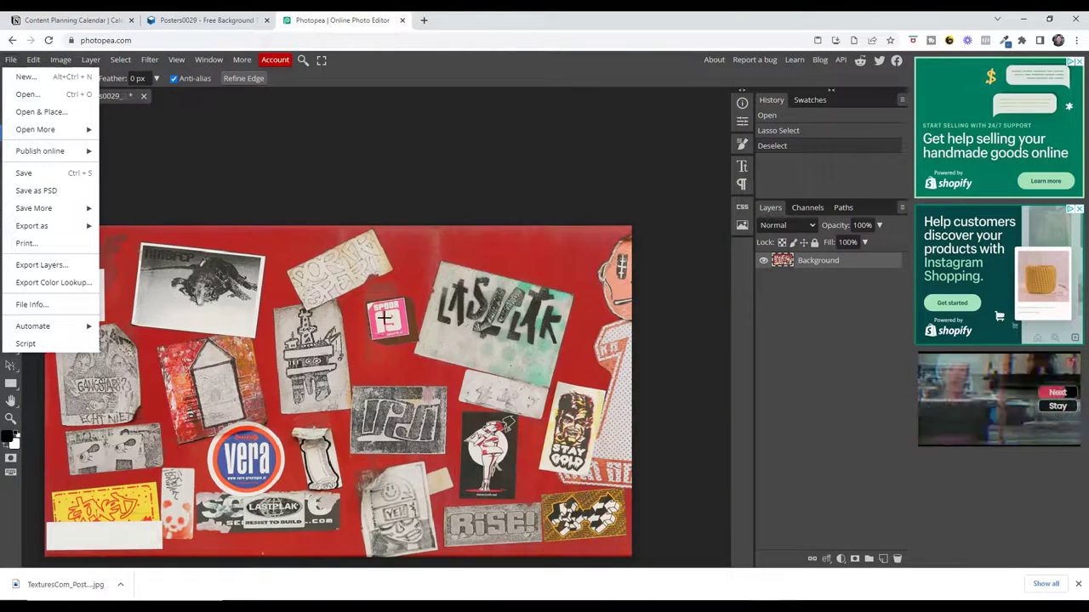
click(390, 255)
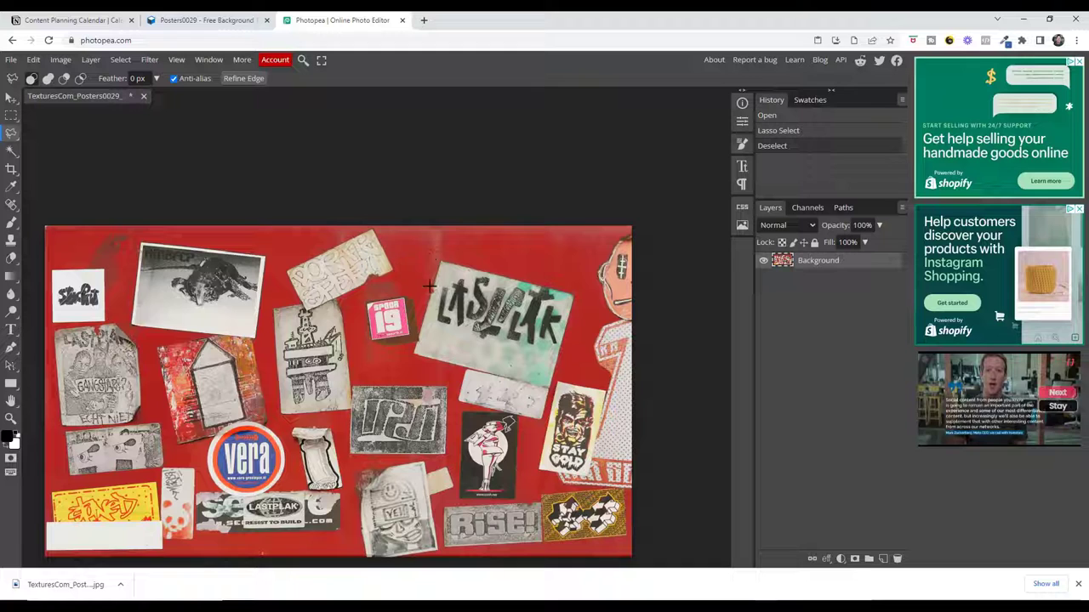
Outline the pink Spoor 19 sticker and its brown backing with a closed Polygonal Lasso selection.
right_click(10, 134)
click(39, 152)
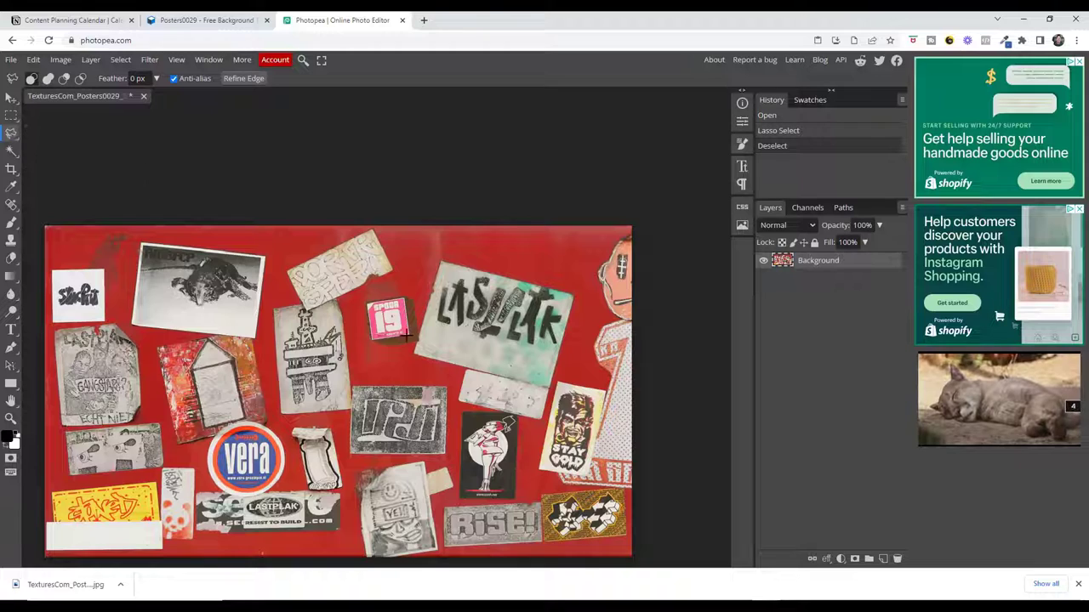
alt+scroll(389, 320, up, 5)
click(297, 242)
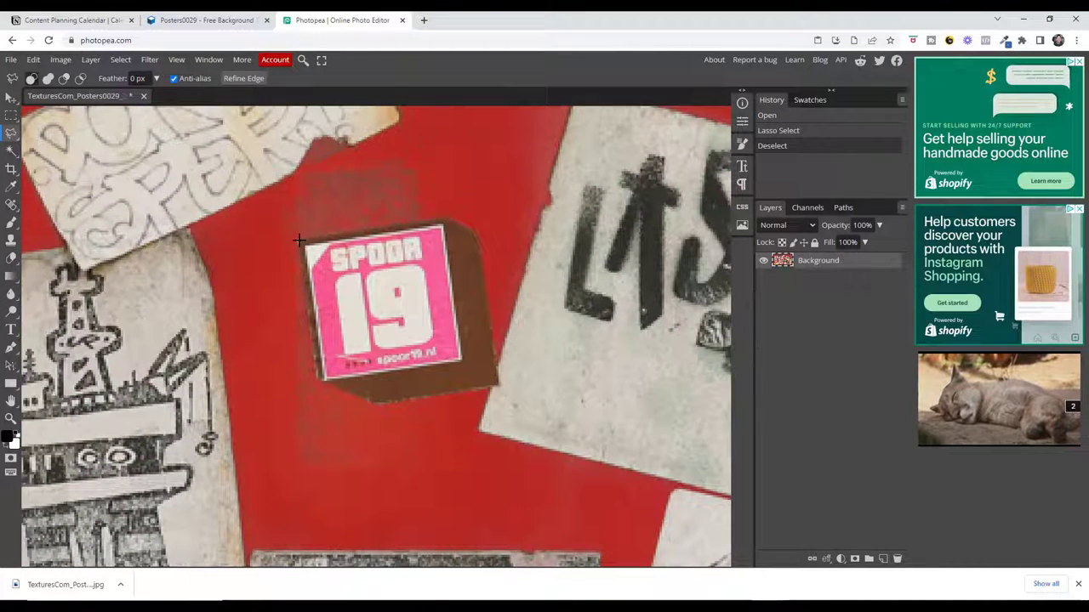
click(321, 379)
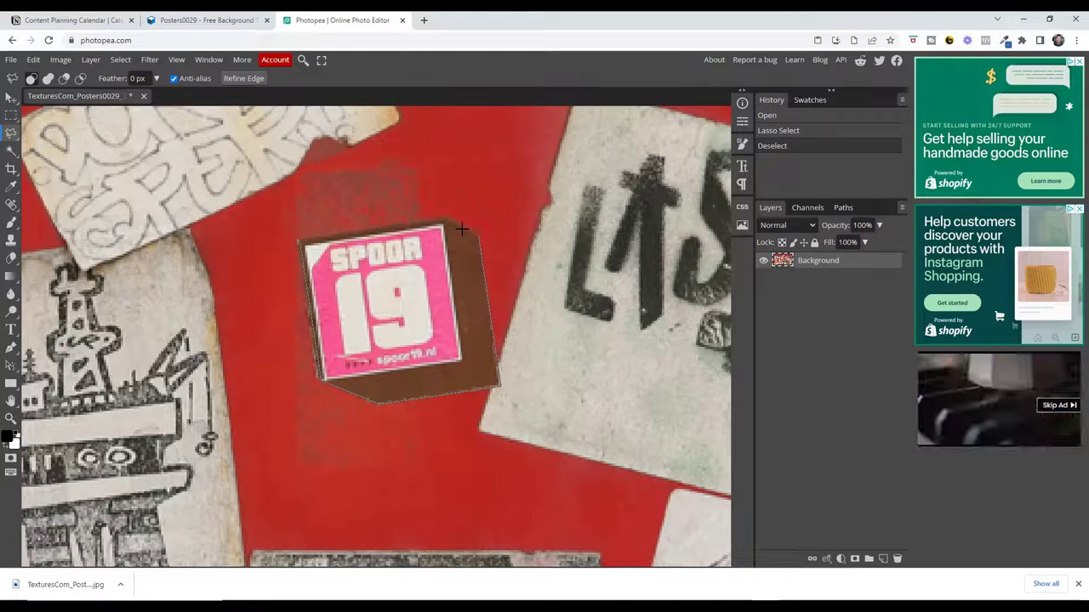
click(299, 240)
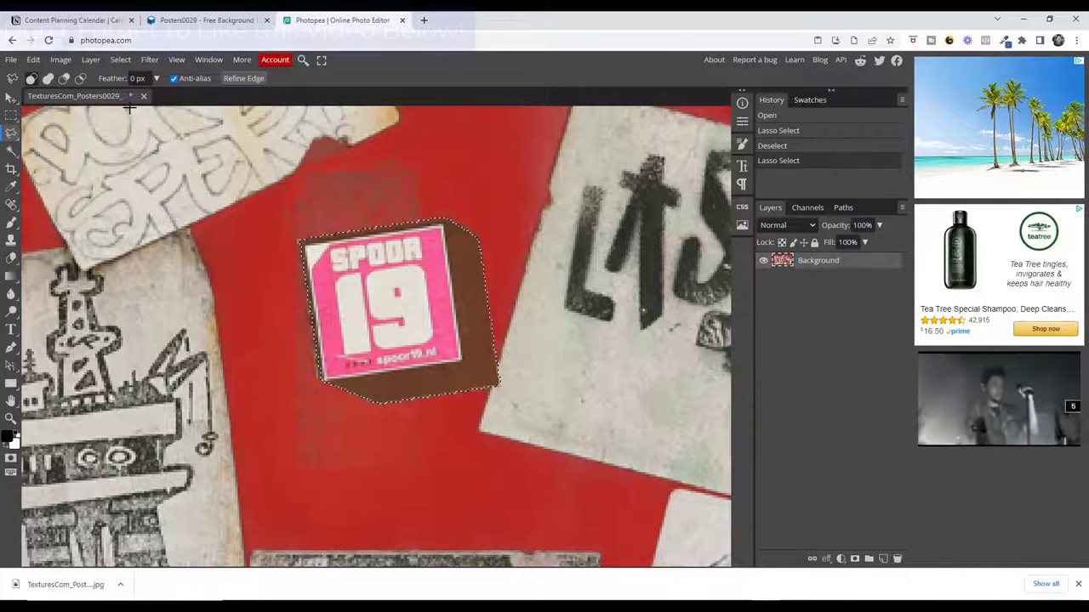
Create a new 96 × 89 pixel project with a white background and paste the copied sticker into it.
click(11, 60)
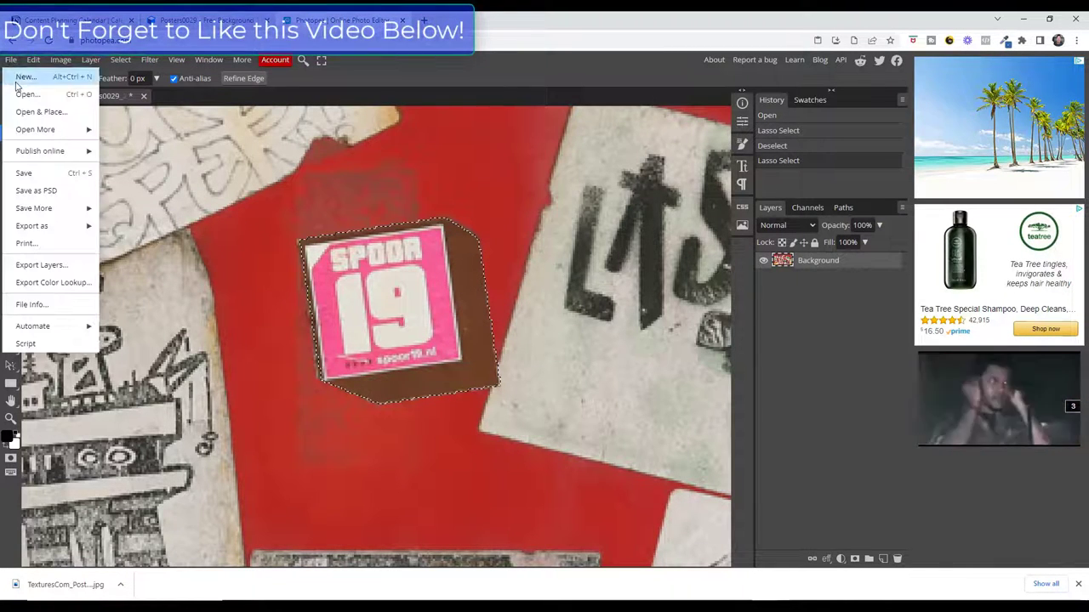
click(24, 76)
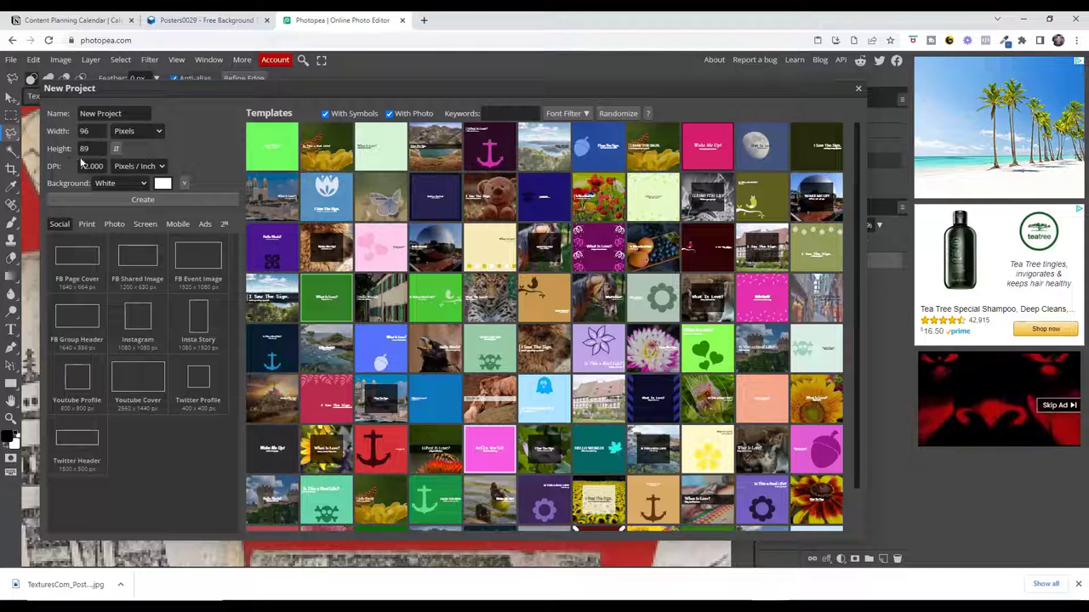
click(136, 201)
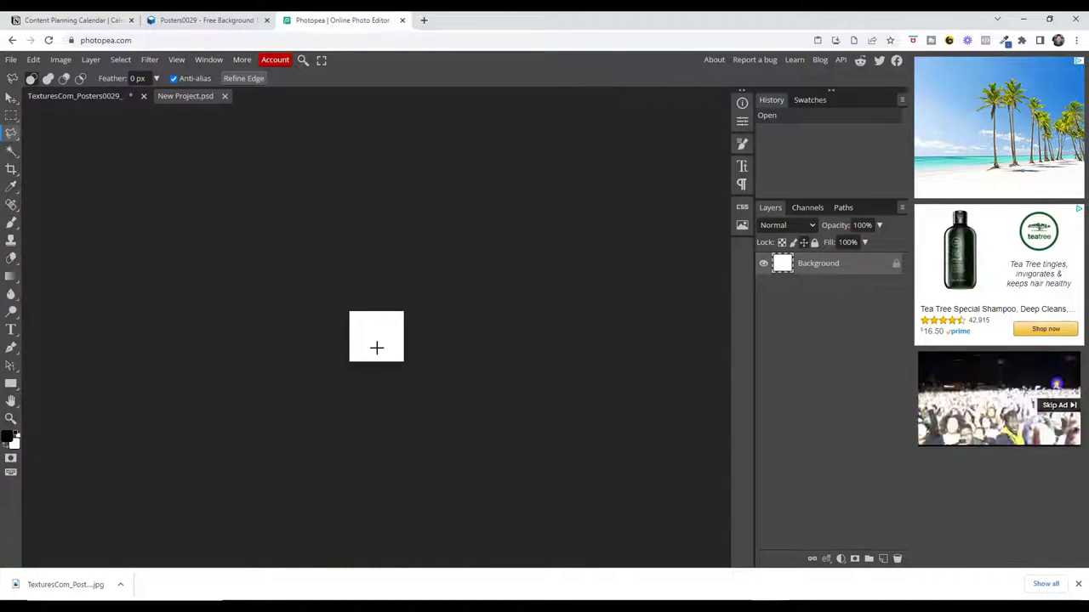
scroll(377, 349, up, 4)
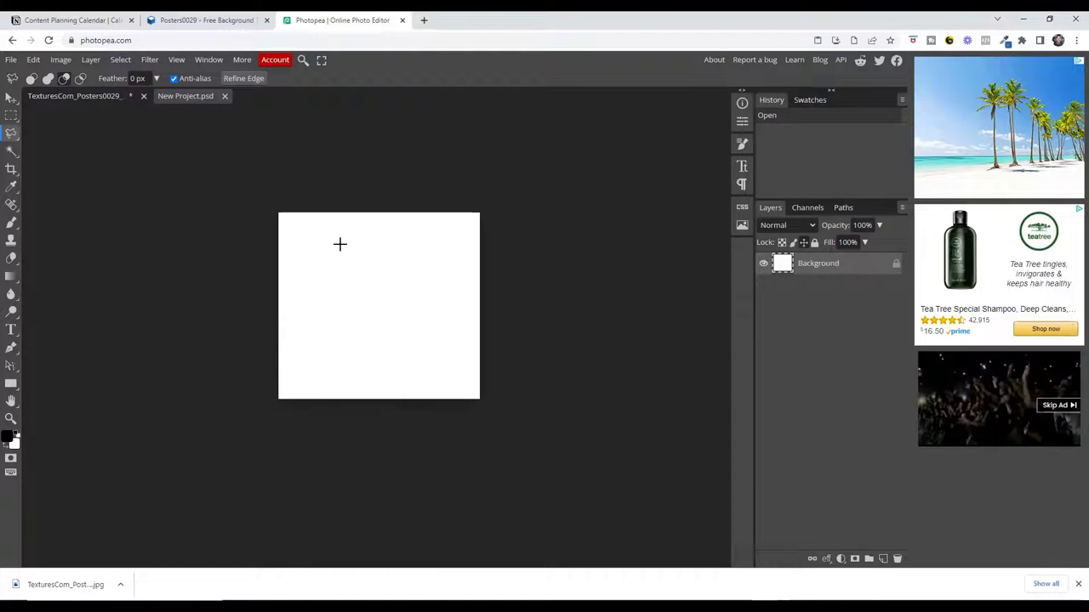
key(ctrl+v)
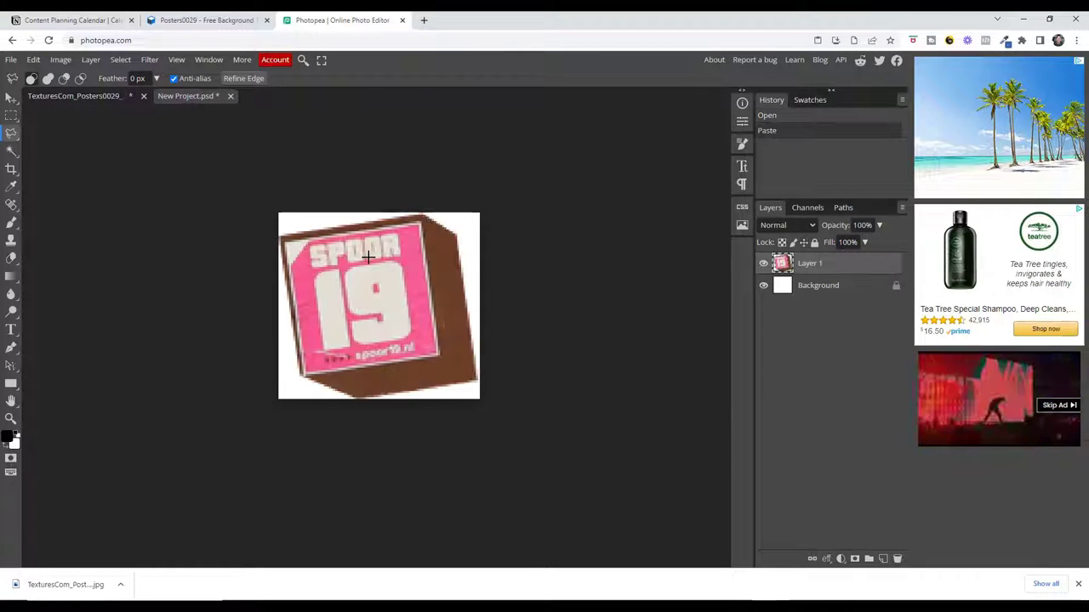
Hide the white Background layer in the new sticker project.
click(67, 96)
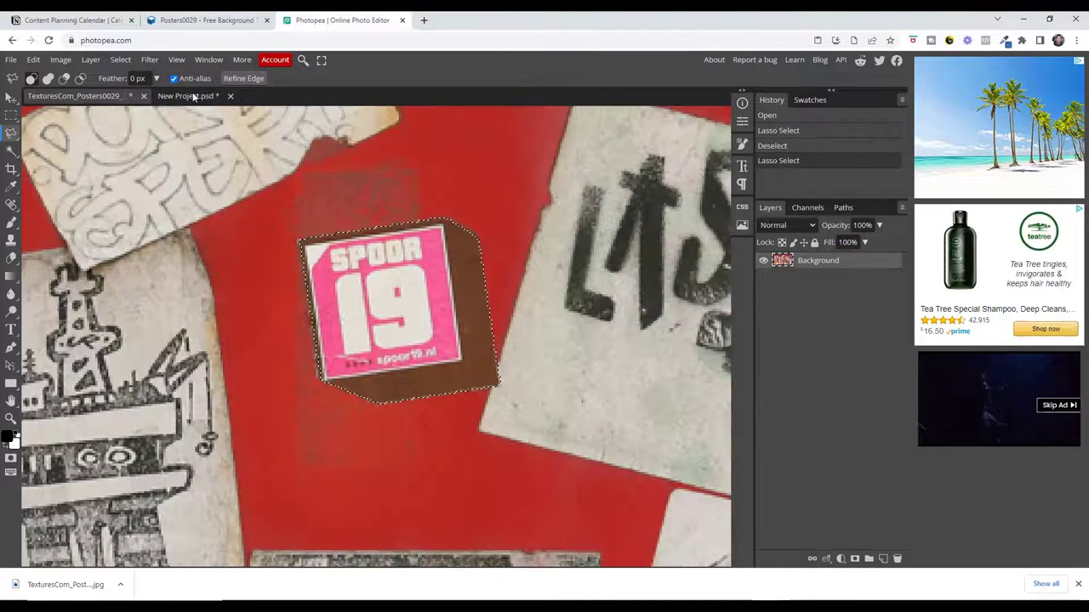
click(189, 96)
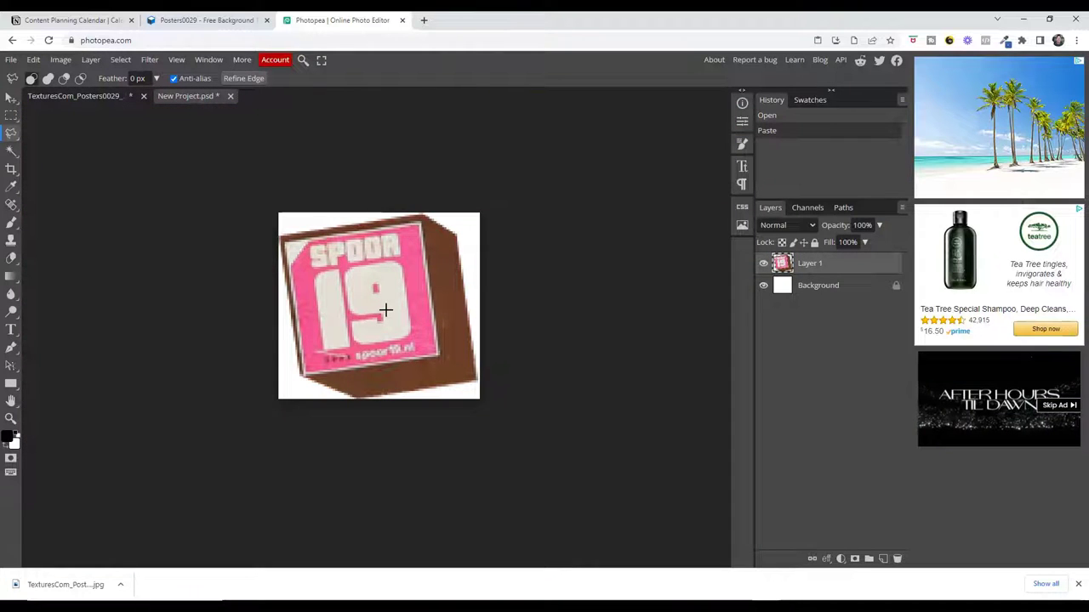
click(762, 285)
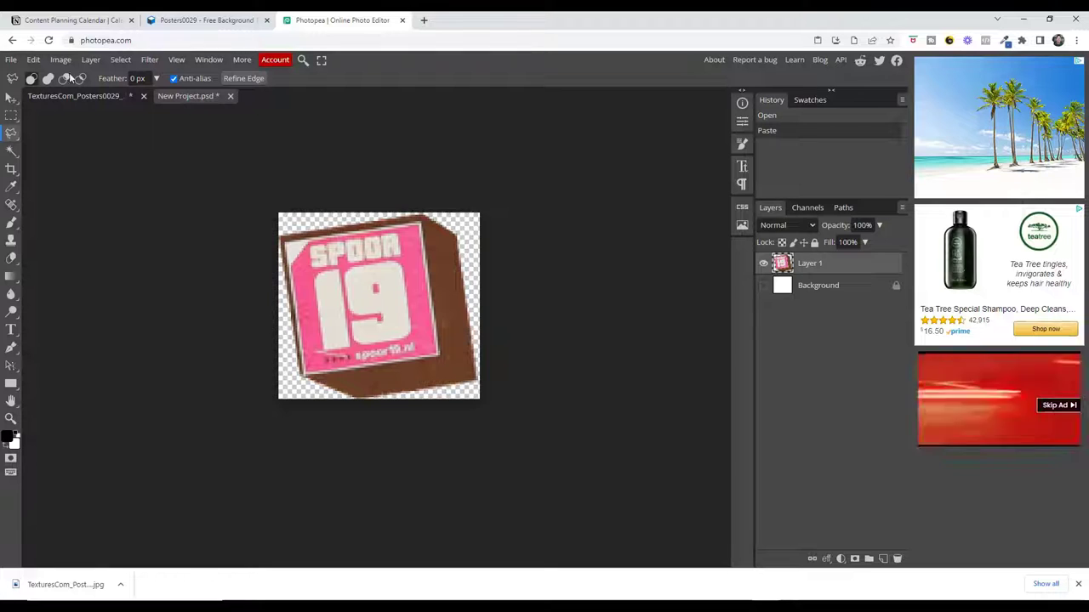
Export the sticker project as a PNG image and minimize the 149 Decal Machine Custom Decals folder window.
click(11, 60)
mouse_move(54, 227)
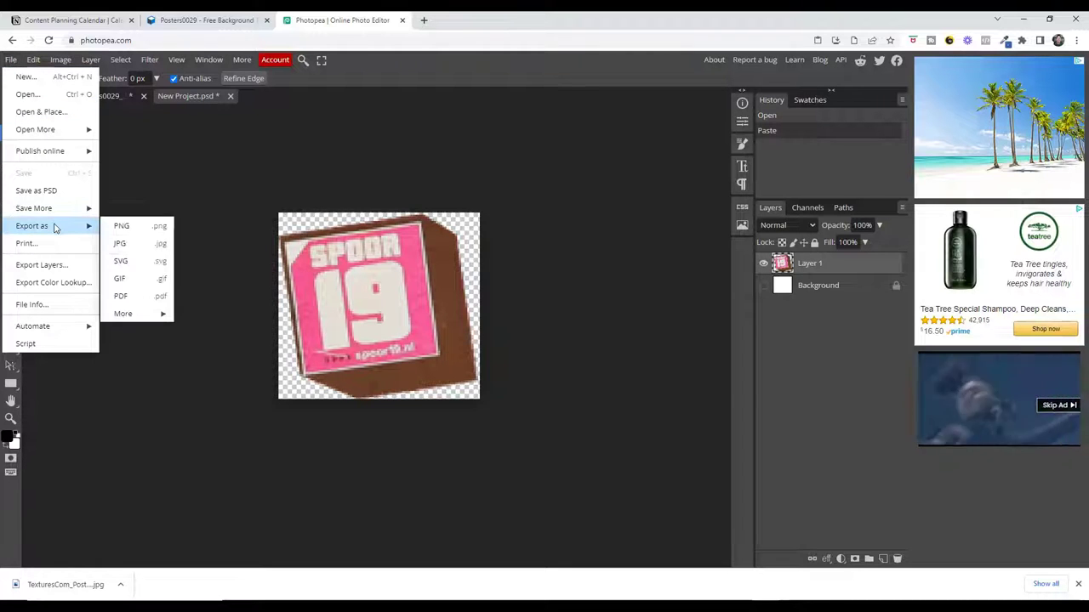
click(122, 225)
click(435, 313)
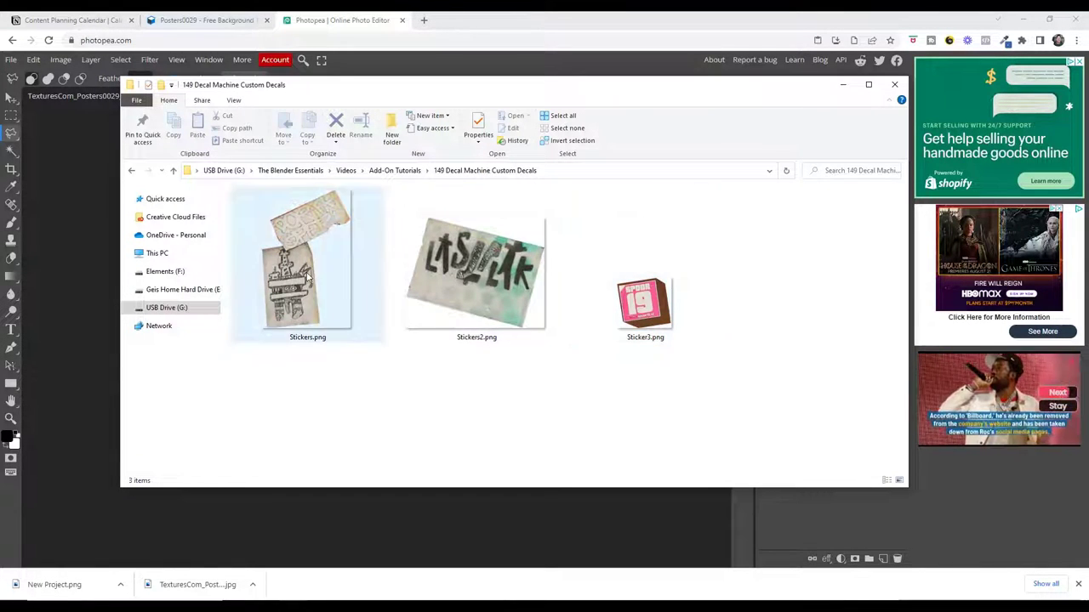
click(842, 84)
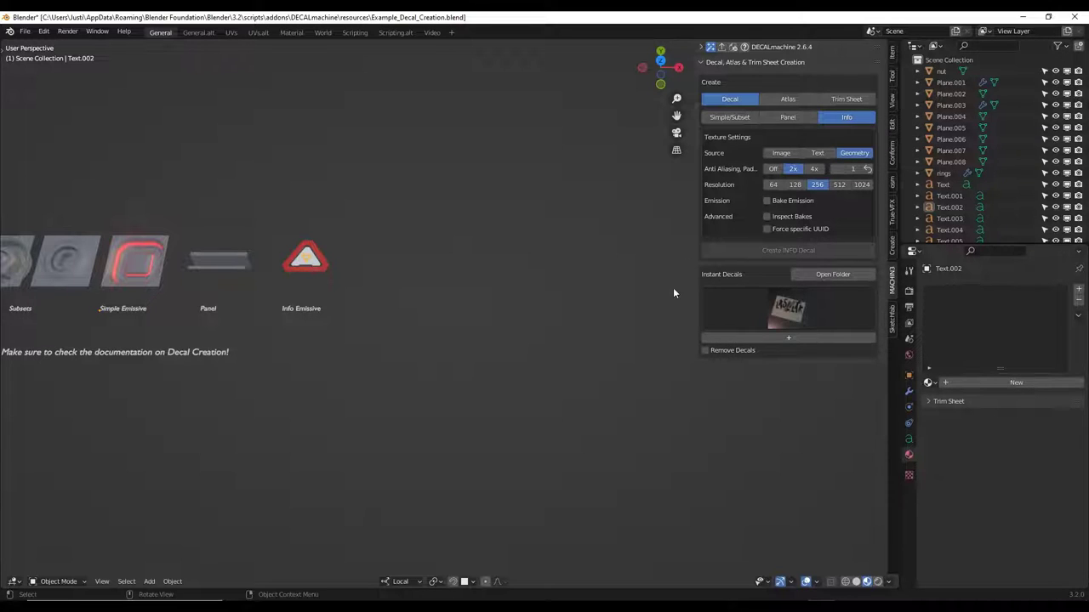
Set the info decal source to Image and load Sticker3.png, Stickers2.png and Stickers.png from the 149 Decal Machine Custom Decals folder.
click(780, 154)
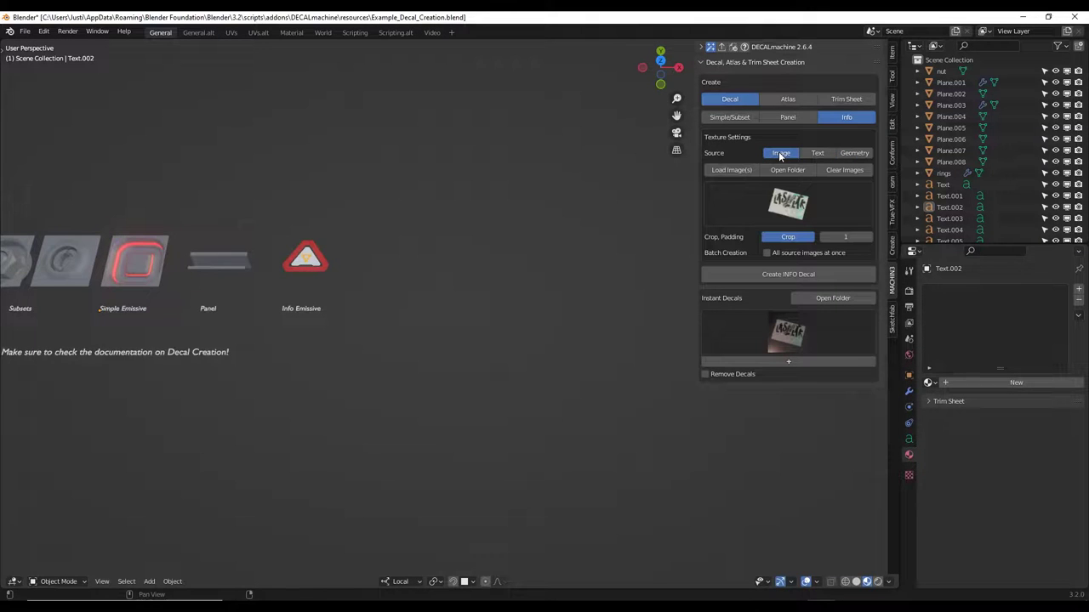
click(728, 170)
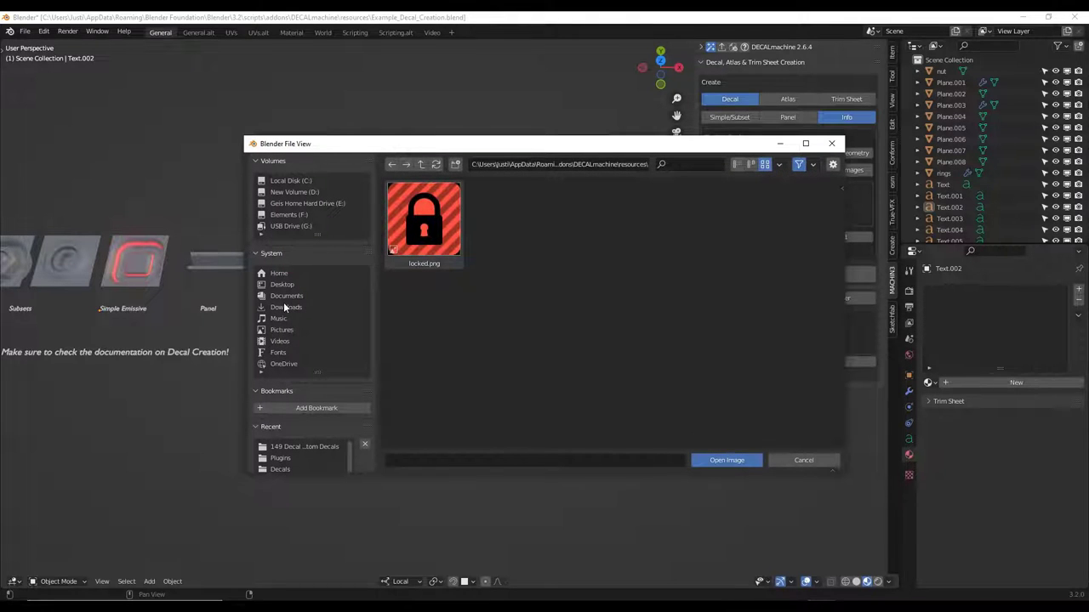
click(304, 446)
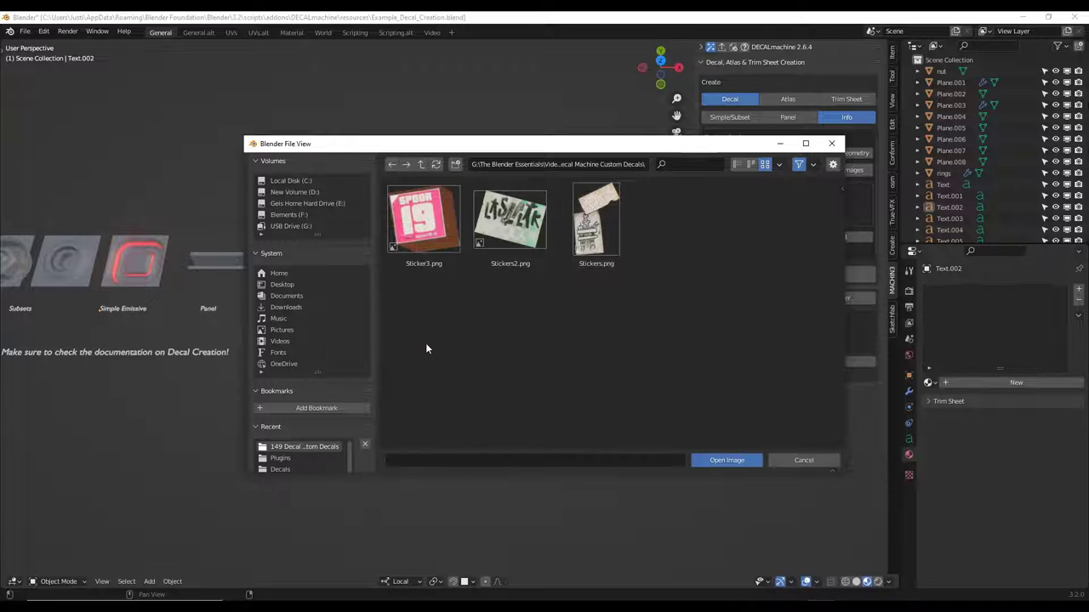
drag(426, 348, 640, 232)
click(714, 461)
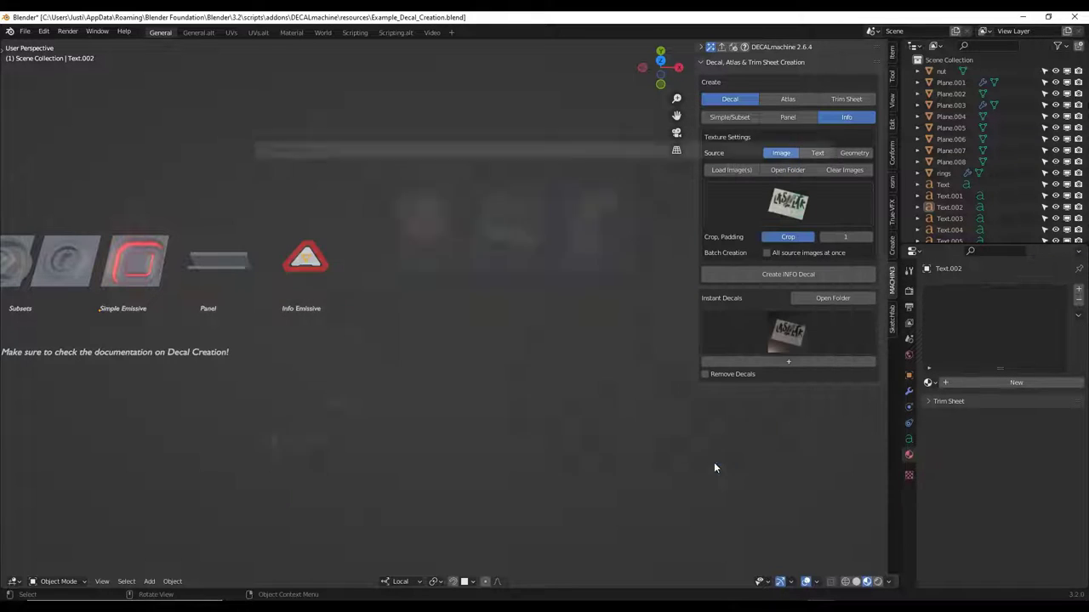
Turn on batch creation for all source images at once and batch create the info decals.
scroll(510, 289, down, 5)
scroll(231, 306, up, 5)
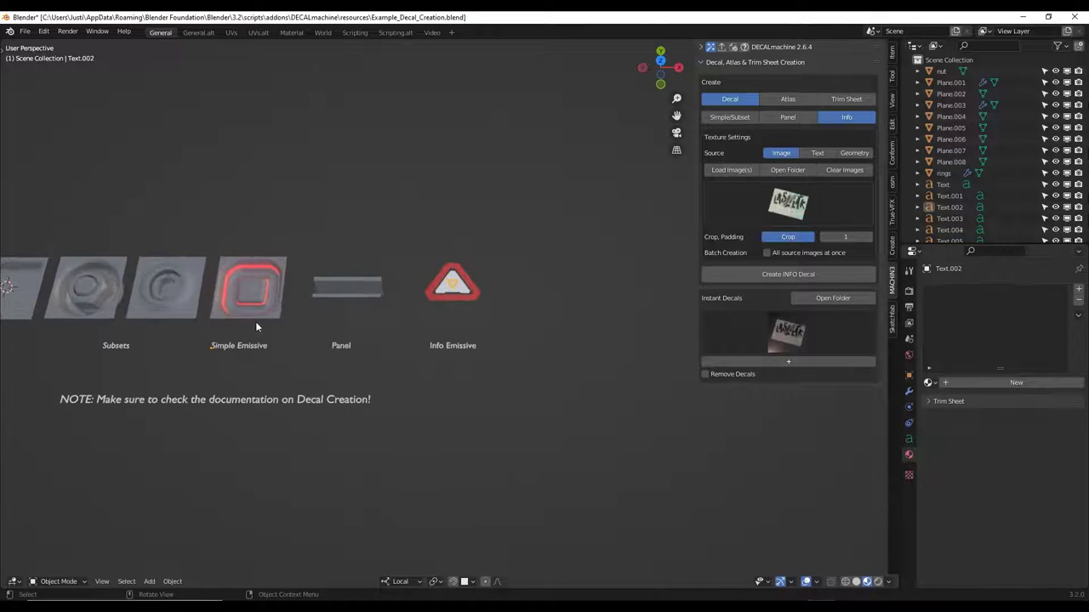
click(800, 254)
scroll(157, 268, down, 3)
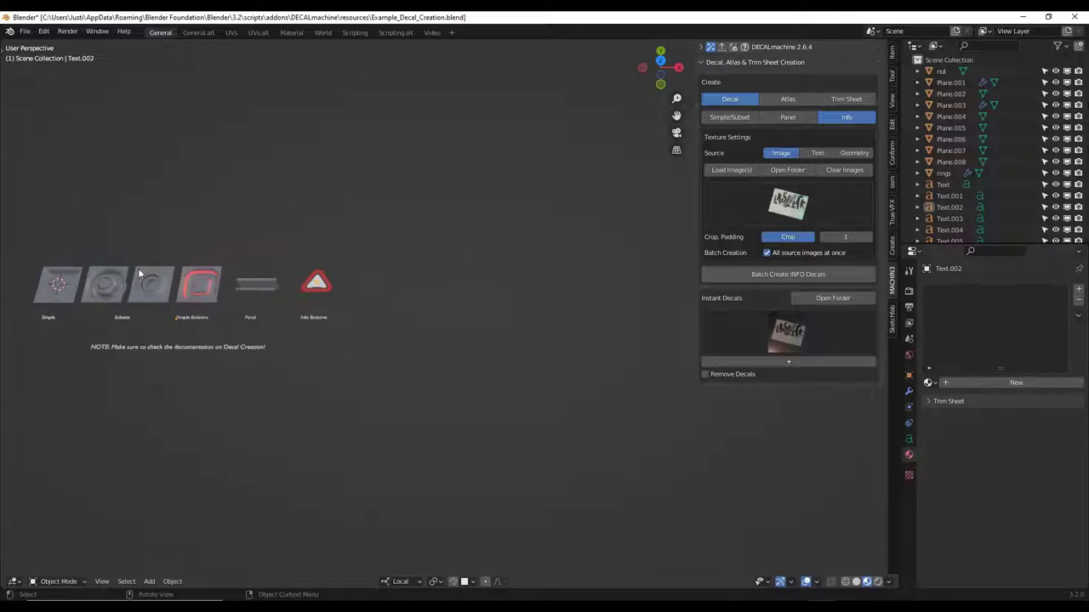
scroll(545, 308, up, 1)
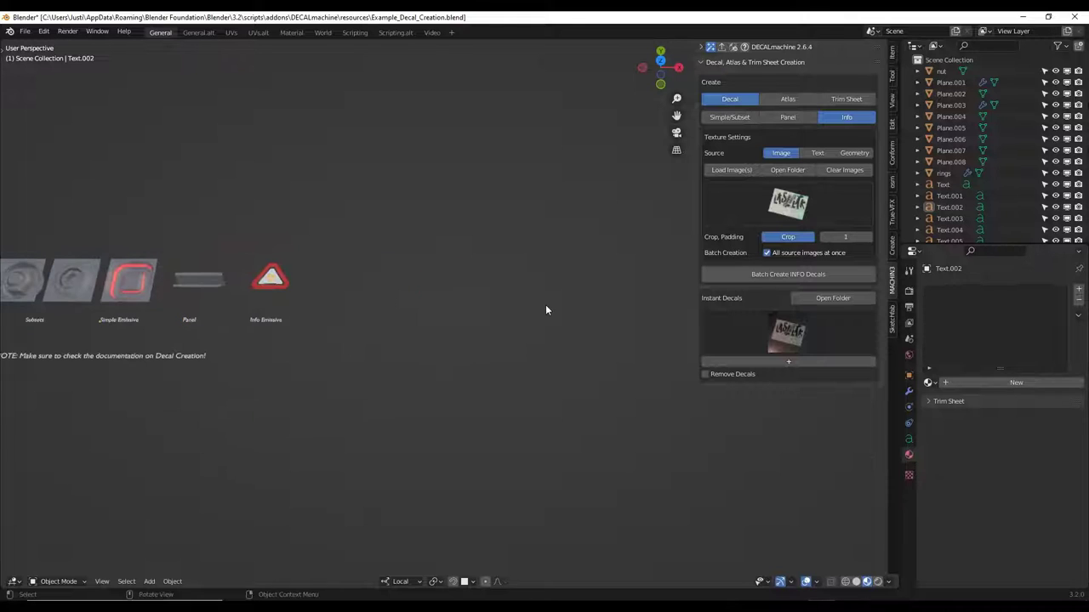
click(792, 274)
Move the three new decals along the X axis, clear of the example decals.
scroll(337, 310, down, 5)
key(g)
key(y)
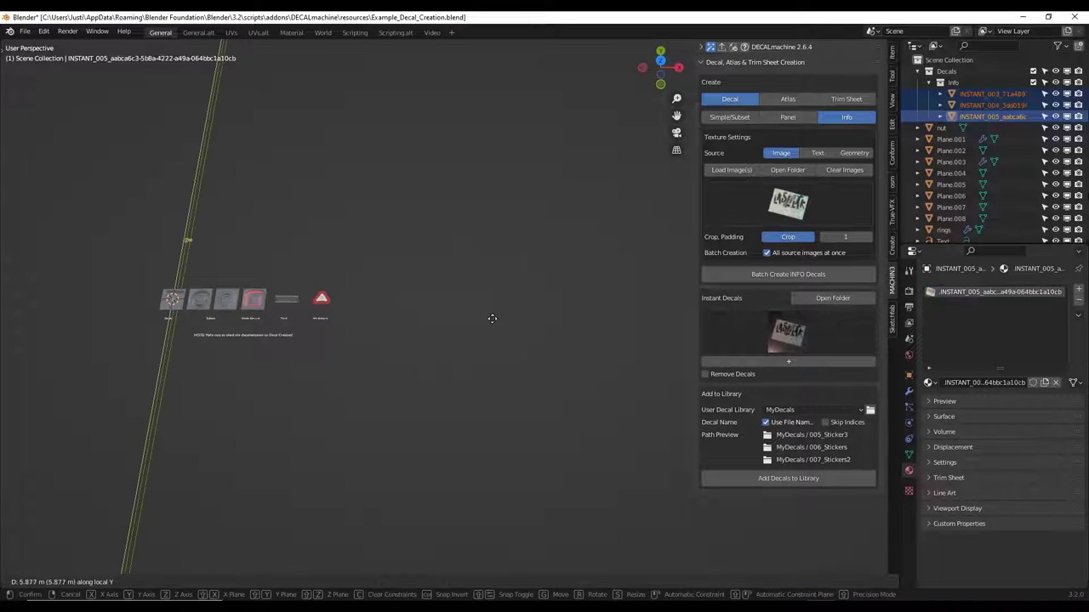
key(x)
click(491, 304)
scroll(491, 301, up, 8)
scroll(455, 299, up, 7)
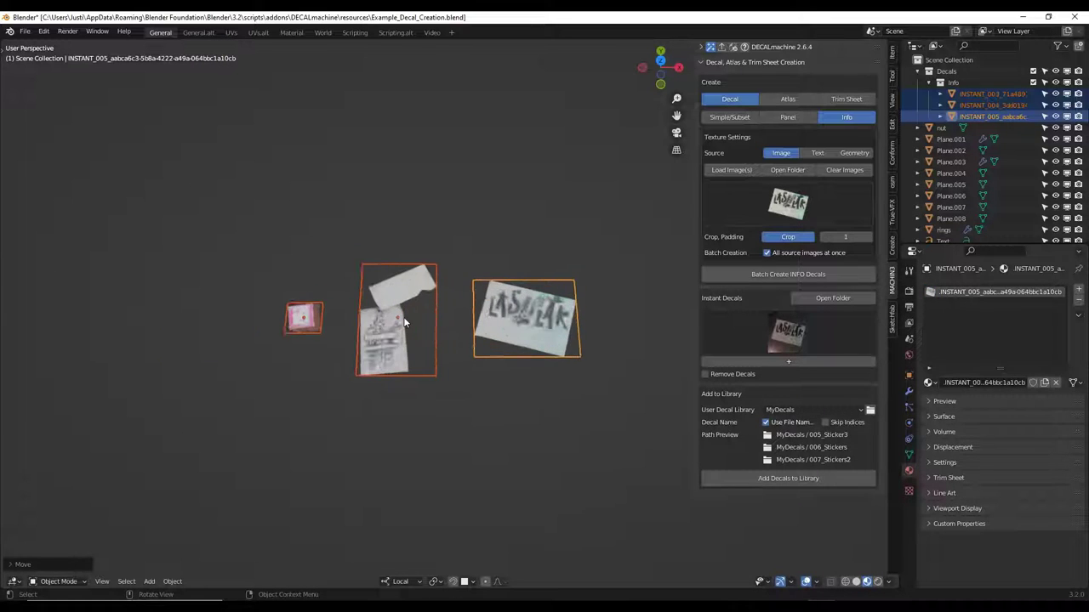
middle_drag(451, 321, 347, 334)
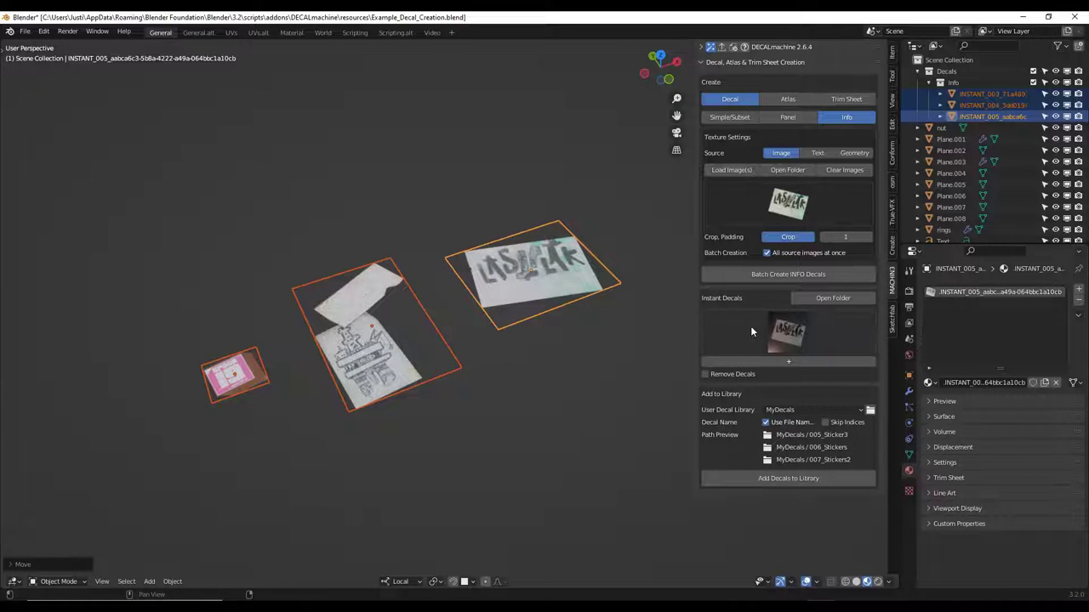
Look over the instant decal thumbnails and each of the three created decals.
click(778, 330)
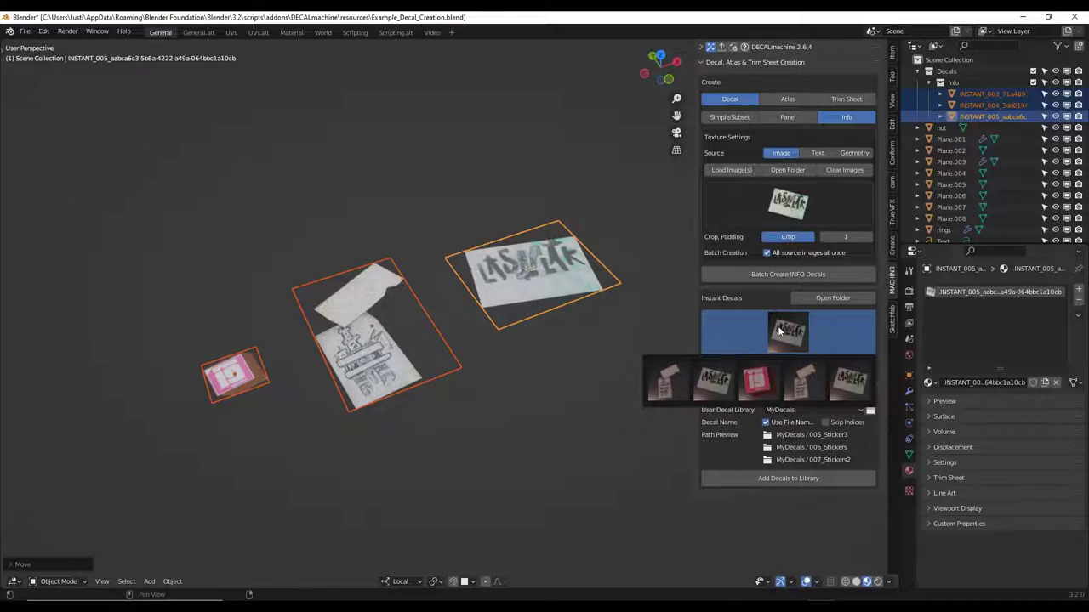
click(778, 331)
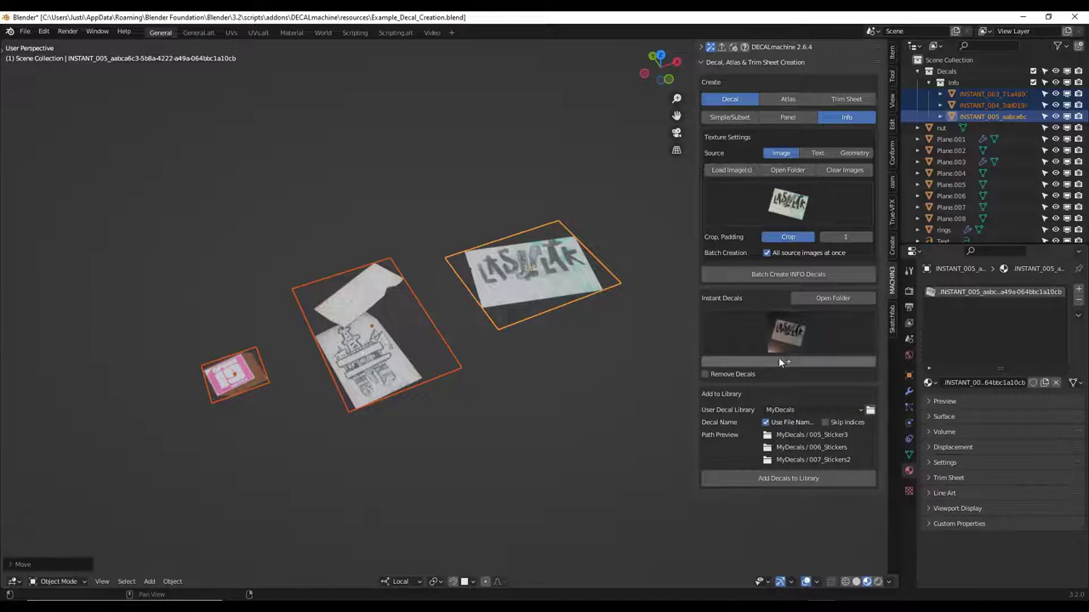
click(218, 375)
click(367, 339)
click(515, 269)
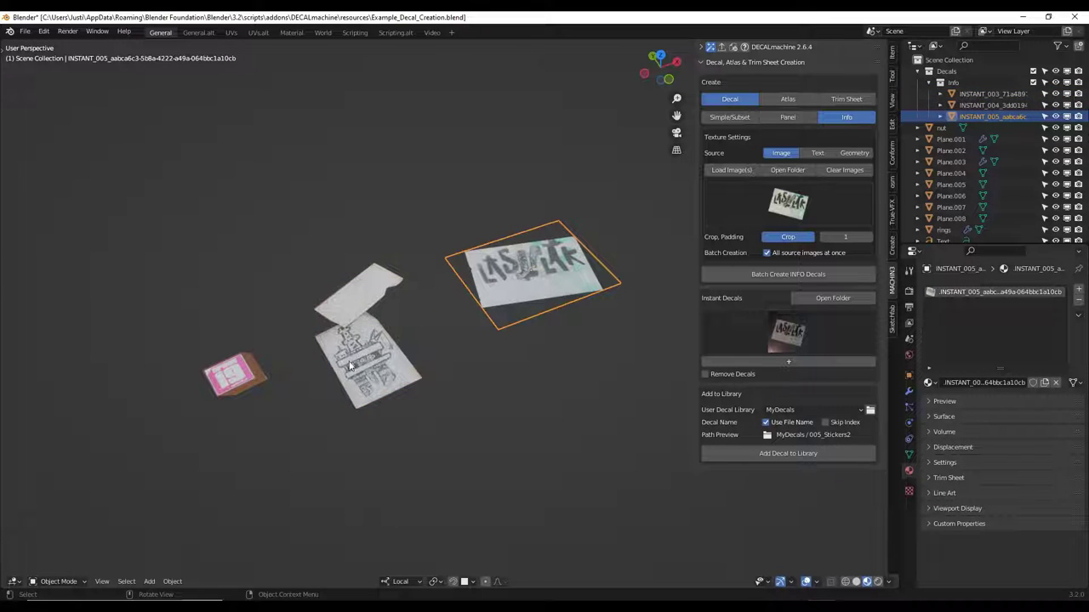
Select all three sticker decals and add them to the MyDecals user library using their file names.
click(239, 374)
shift+click(380, 368)
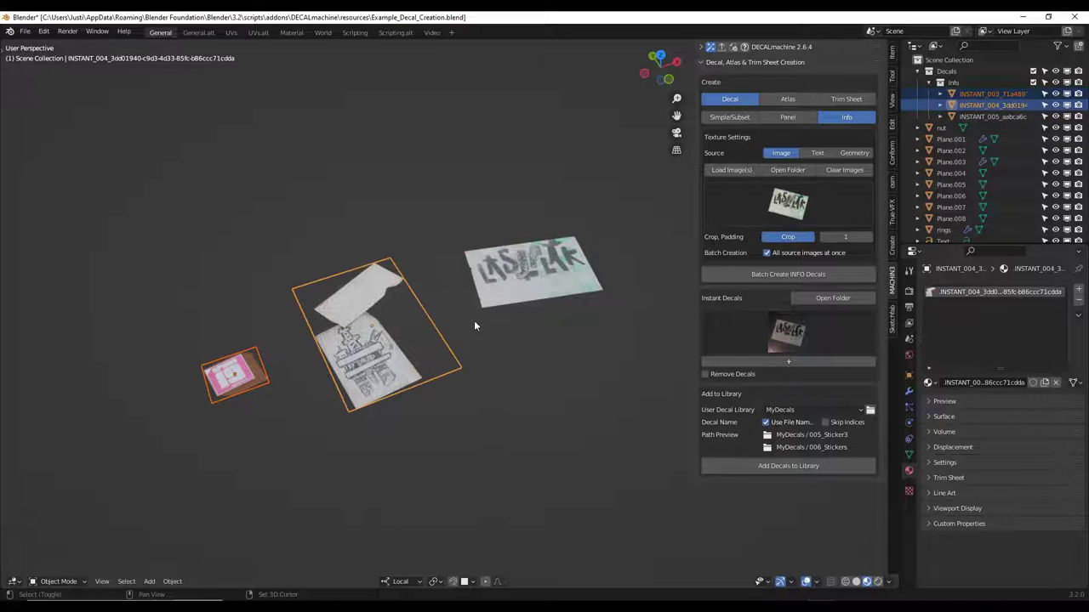
shift+click(517, 295)
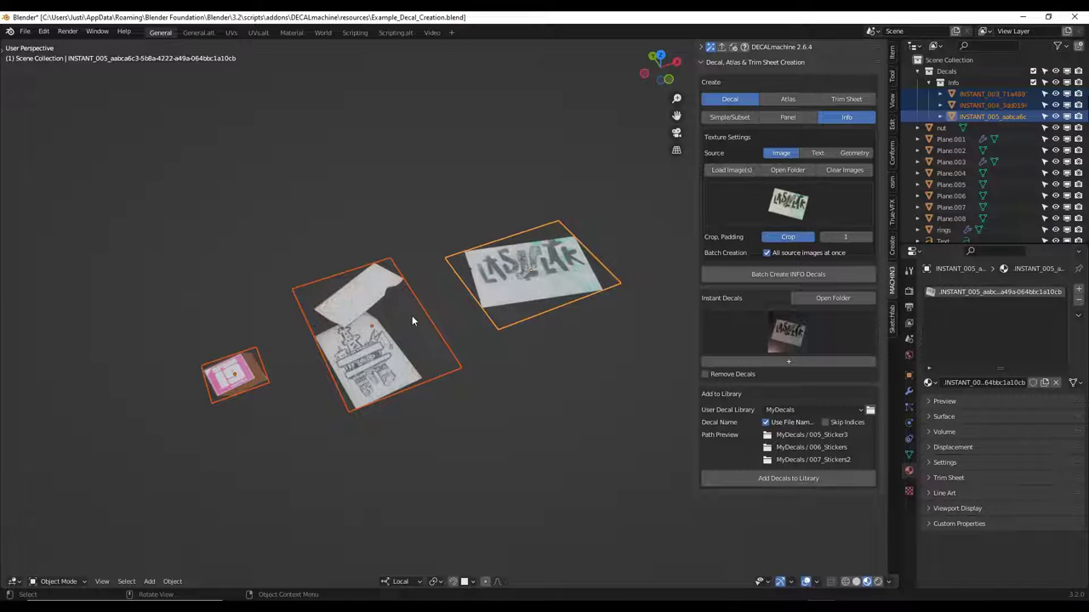
click(797, 411)
click(792, 415)
click(794, 413)
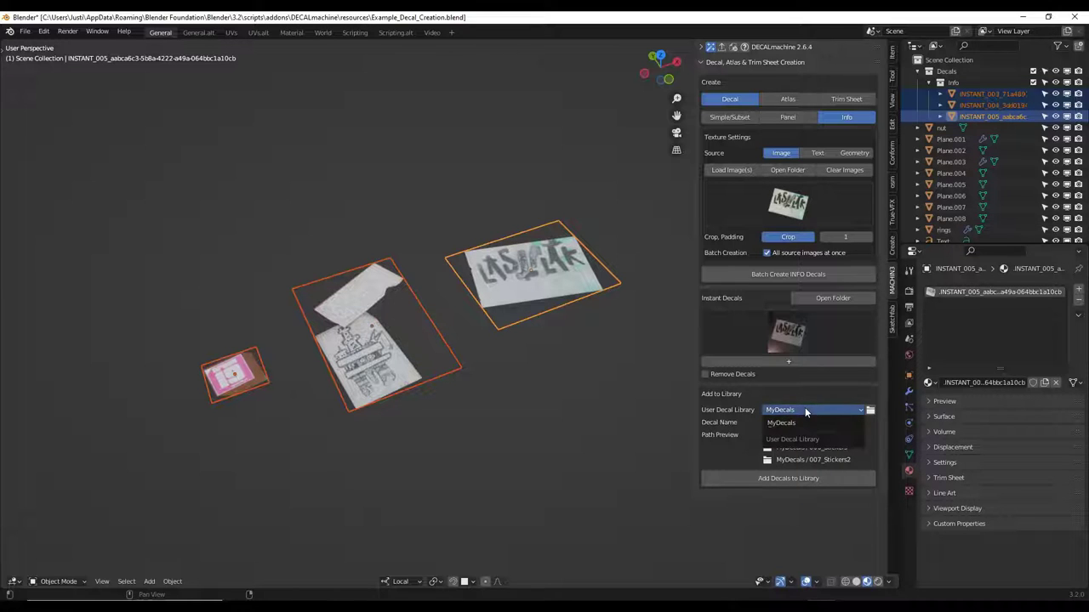
click(805, 408)
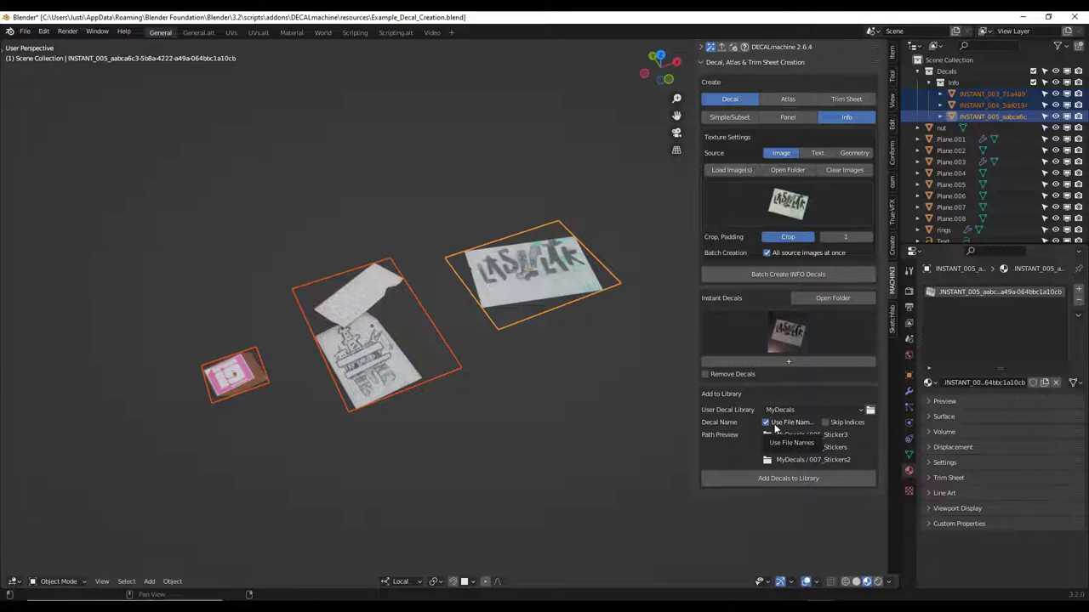
click(771, 480)
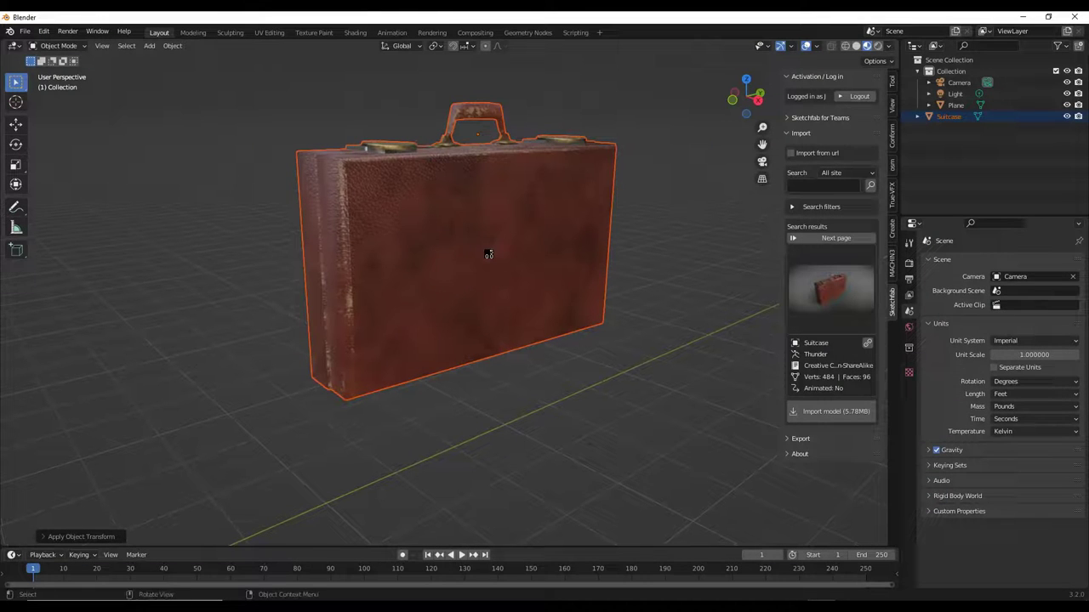
Select the suitcase in the suitcase scene and insert the 005_Sticker3 decal from MyDecals onto it.
click(630, 199)
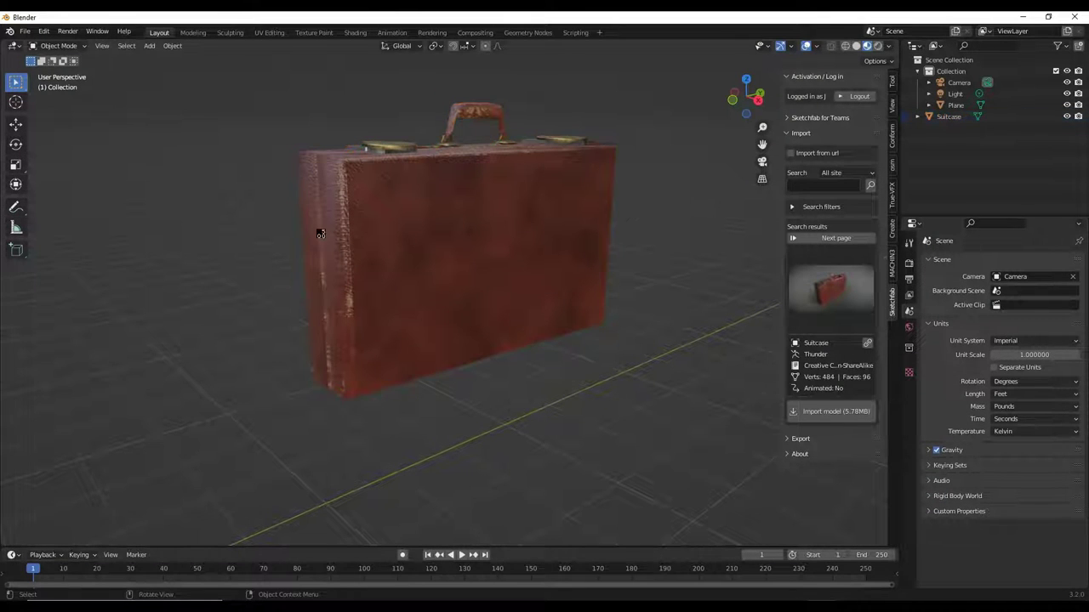
click(473, 244)
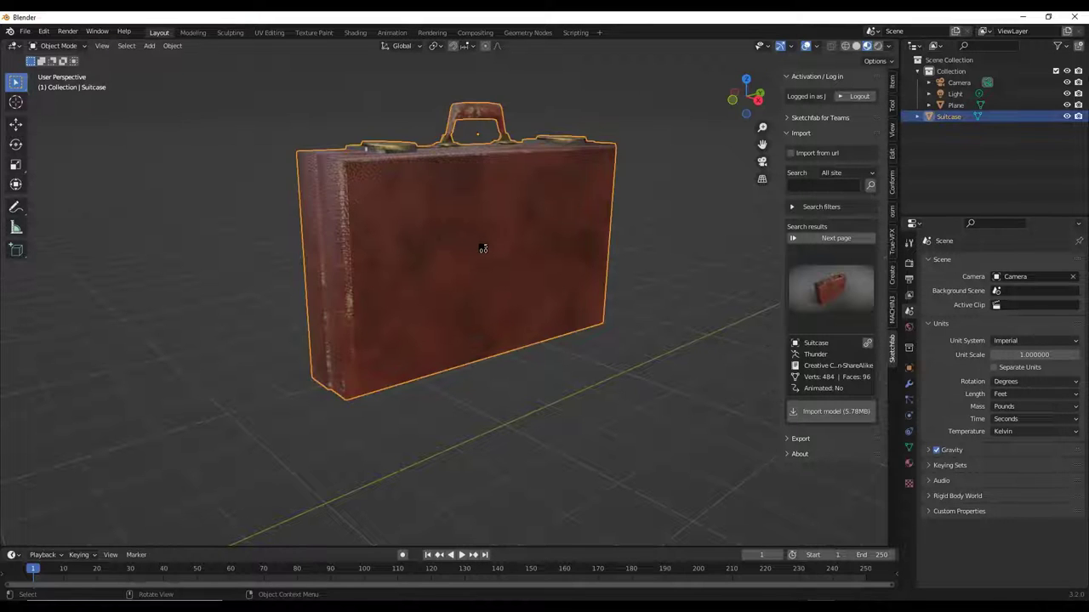
key(d)
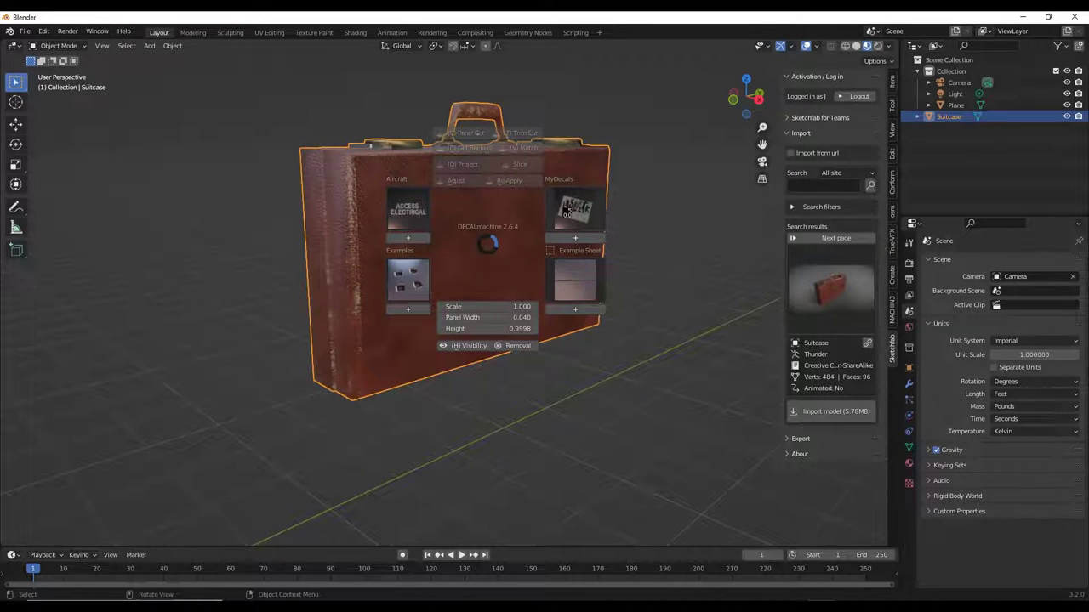
click(565, 212)
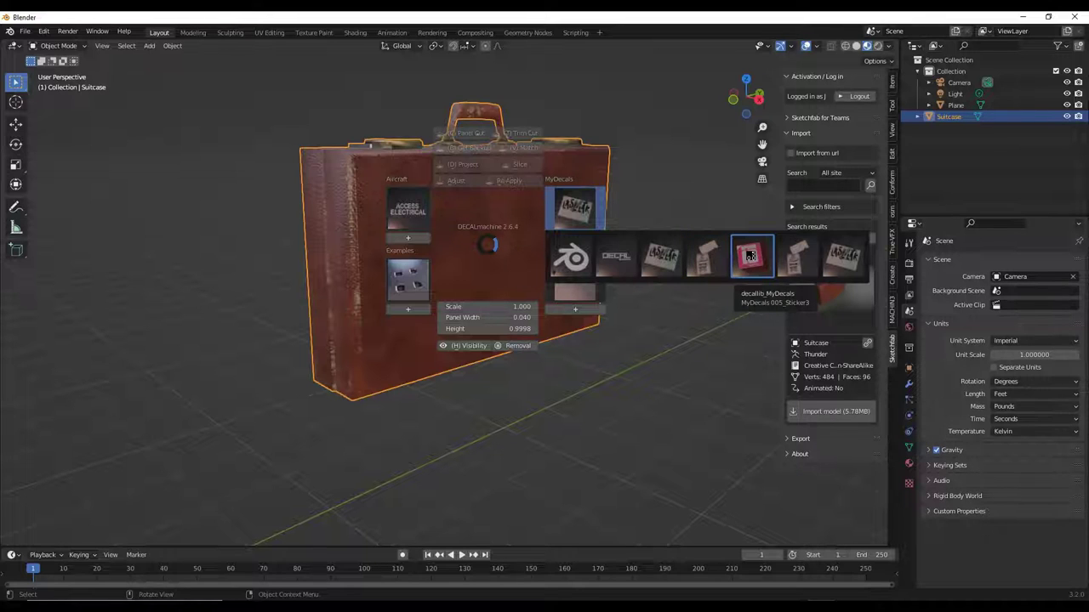
click(749, 256)
Resize the Spoor 19 decal and move it to an upper corner of the suitcase's broad face.
key(s)
click(554, 285)
middle_drag(562, 273, 501, 268)
key(g)
click(621, 239)
mouse_move(621, 239)
middle_down()
mouse_move(508, 217)
mouse_move(618, 216)
mouse_move(611, 228)
middle_up()
scroll(658, 213, up, 3)
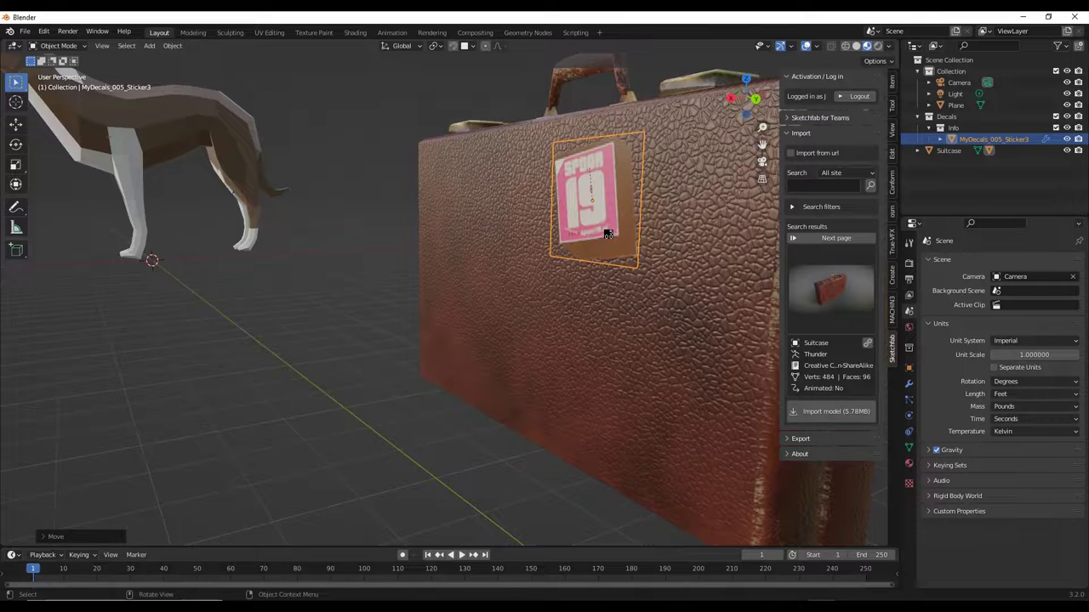
Shift the Spoor 19 decal along the global X axis so it sits against the suitcase's surface.
key(g)
key(x)
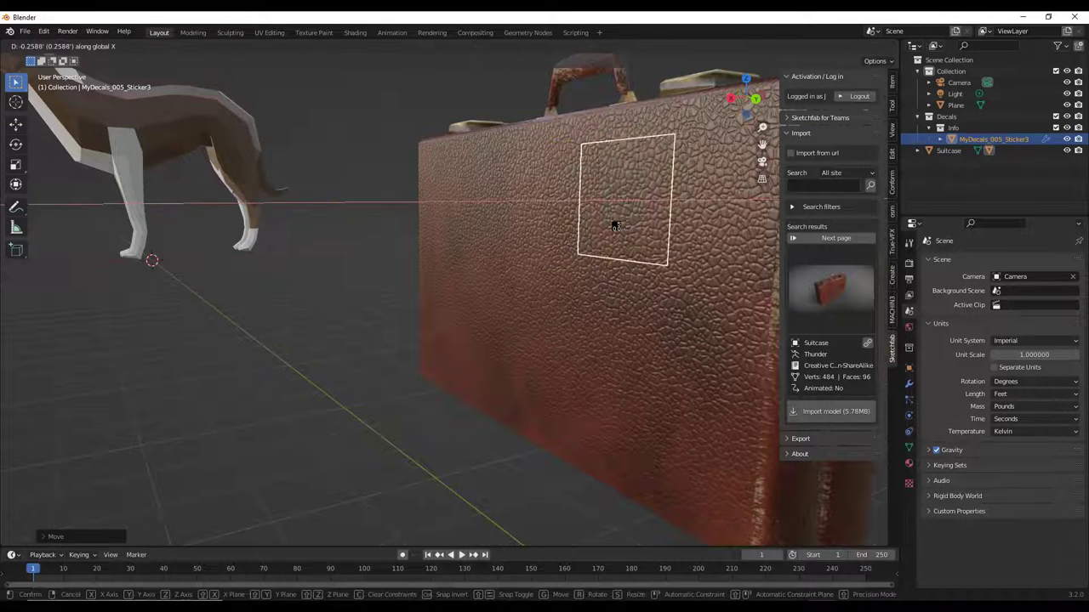
click(611, 226)
middle_drag(611, 227, 661, 235)
Offset the Spoor 19 decal's height by 0.0020 with Adjust Decal.
key(d)
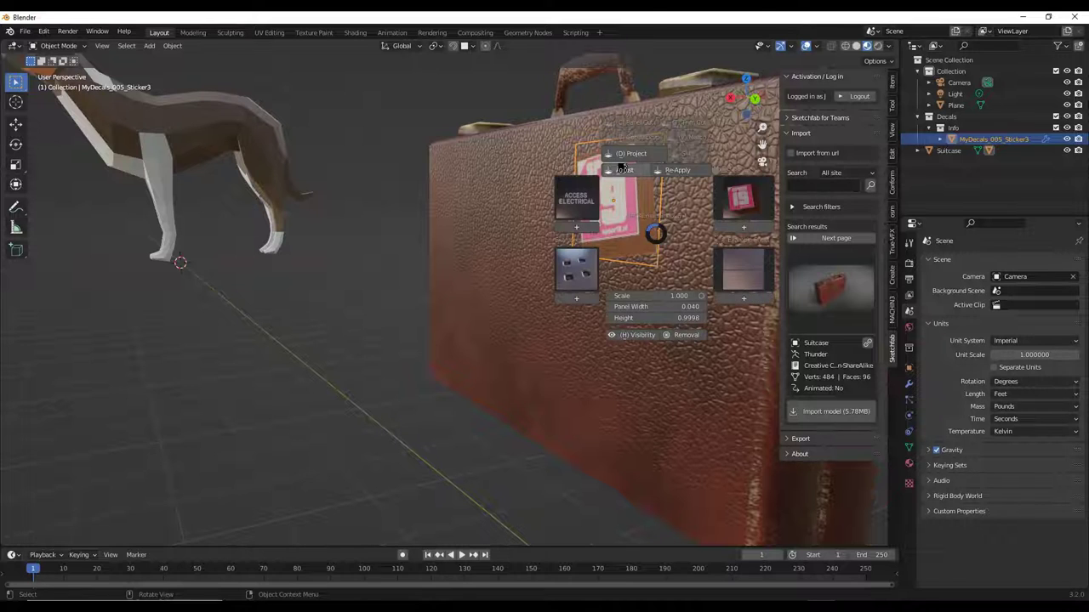
click(624, 169)
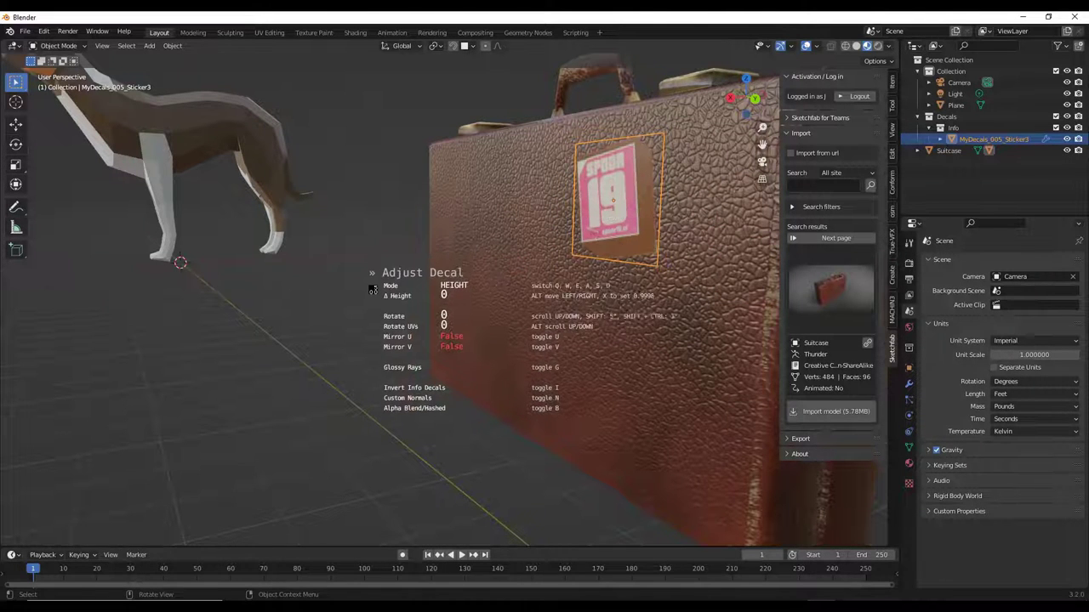
alt+scroll(372, 290, down, 2)
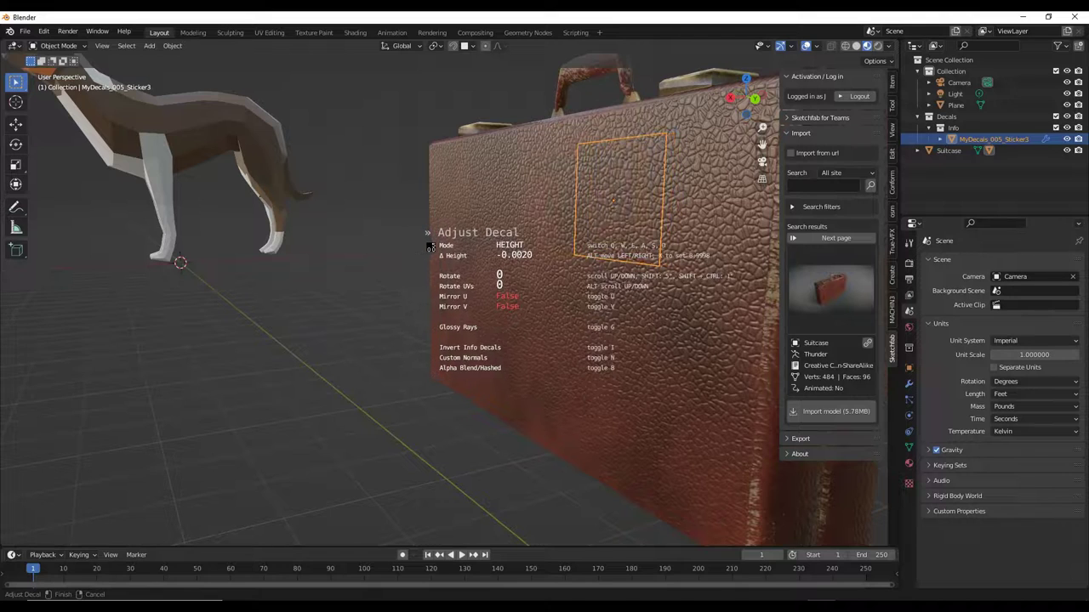
click(430, 247)
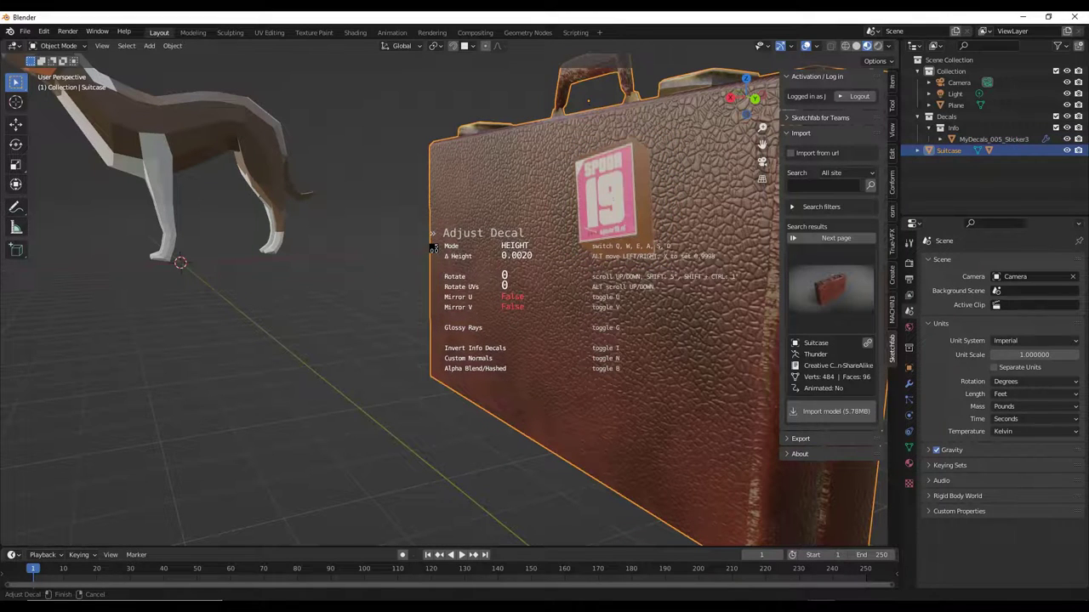
Insert the 006_Stickers decal from MyDecals near the middle of the suitcase's broad face.
middle_drag(432, 245, 741, 221)
scroll(735, 219, up, 7)
scroll(710, 218, down, 6)
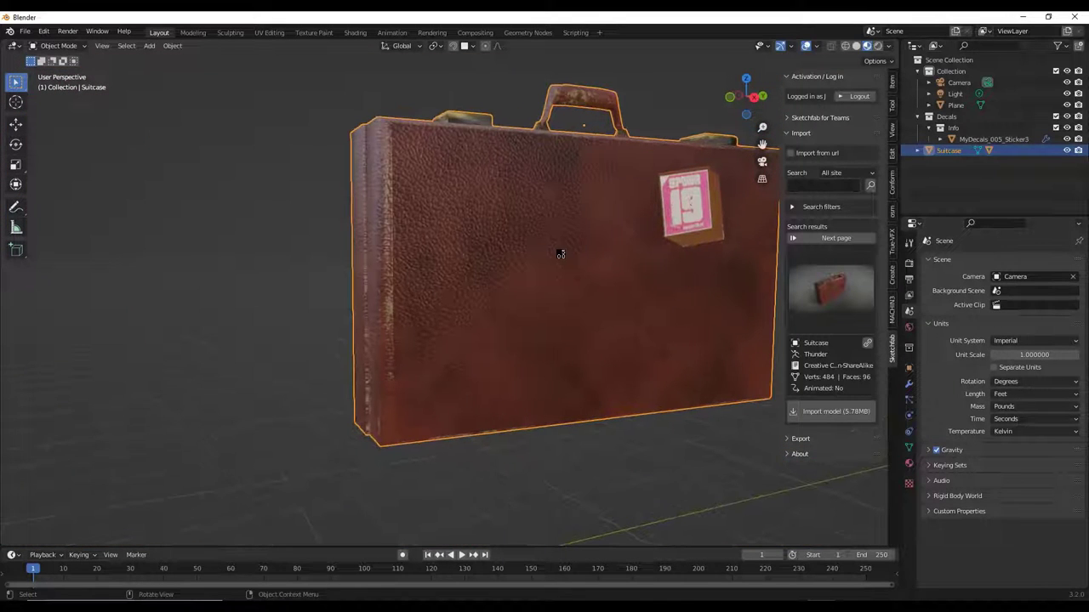
key(d)
click(640, 224)
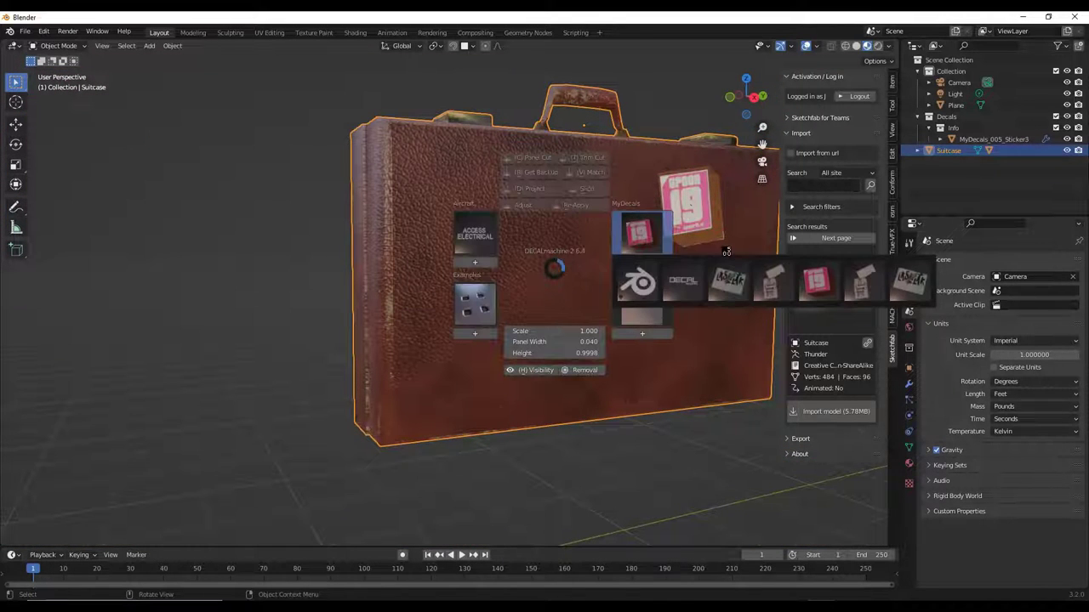
click(814, 280)
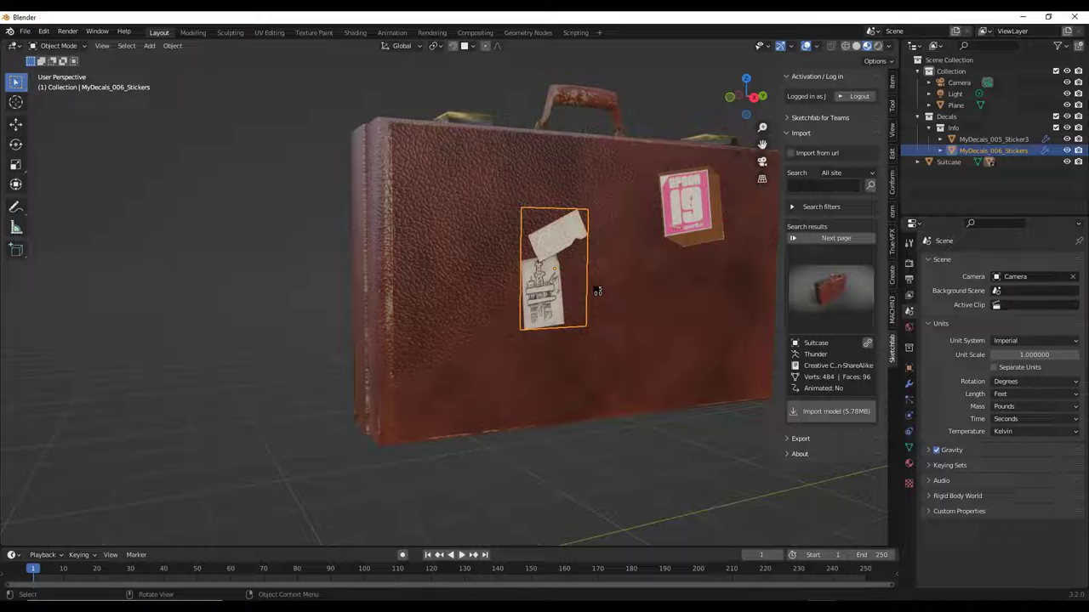
Insert the 007_Stickers2 decal from MyDecals on the suitcase's broad face, below the pink 19 sticker.
click(630, 286)
key(d)
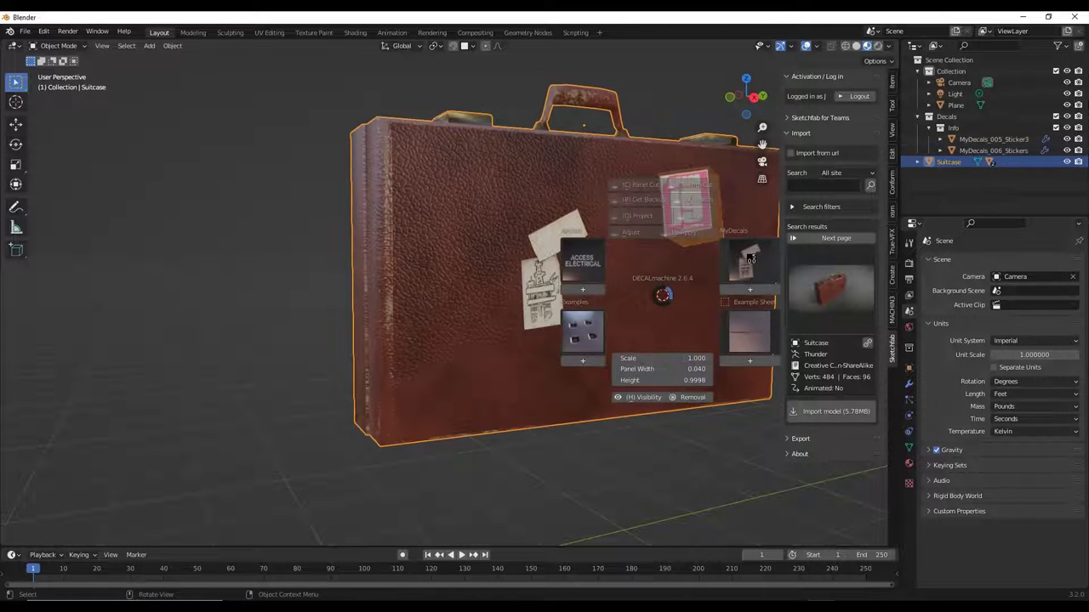
click(748, 259)
click(742, 320)
middle_drag(667, 325, 620, 332)
scroll(693, 267, up, 3)
scroll(596, 225, down, 3)
scroll(660, 181, up, 4)
scroll(537, 265, down, 4)
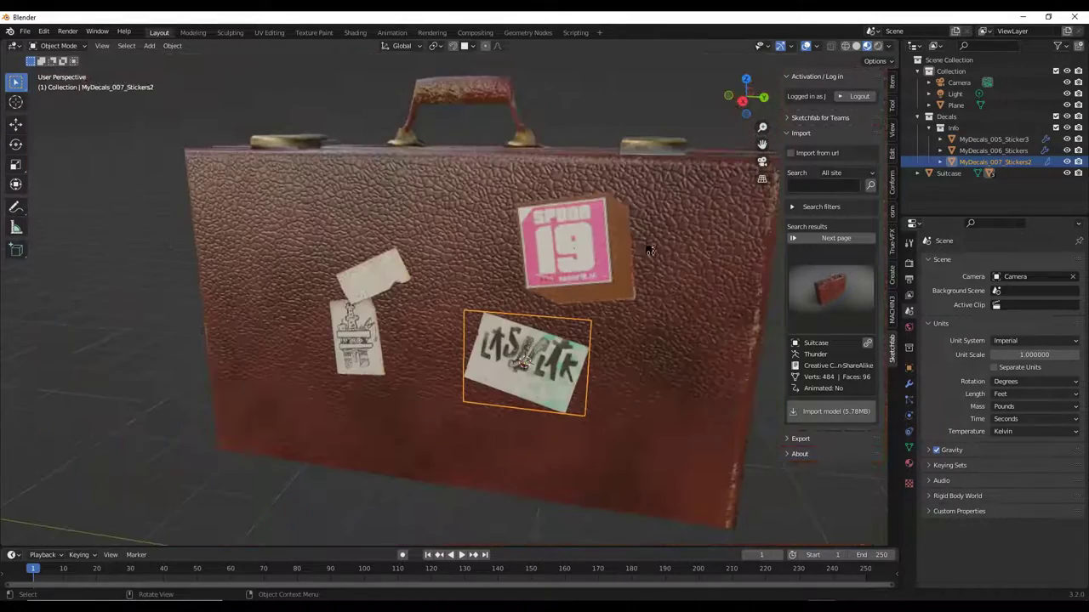
Save the scene as Suitcase.blend in the 149 Decal Machine Custom Decals folder.
middle_drag(552, 264, 453, 270)
scroll(439, 276, down, 2)
scroll(439, 277, down, 2)
key(ctrl+s)
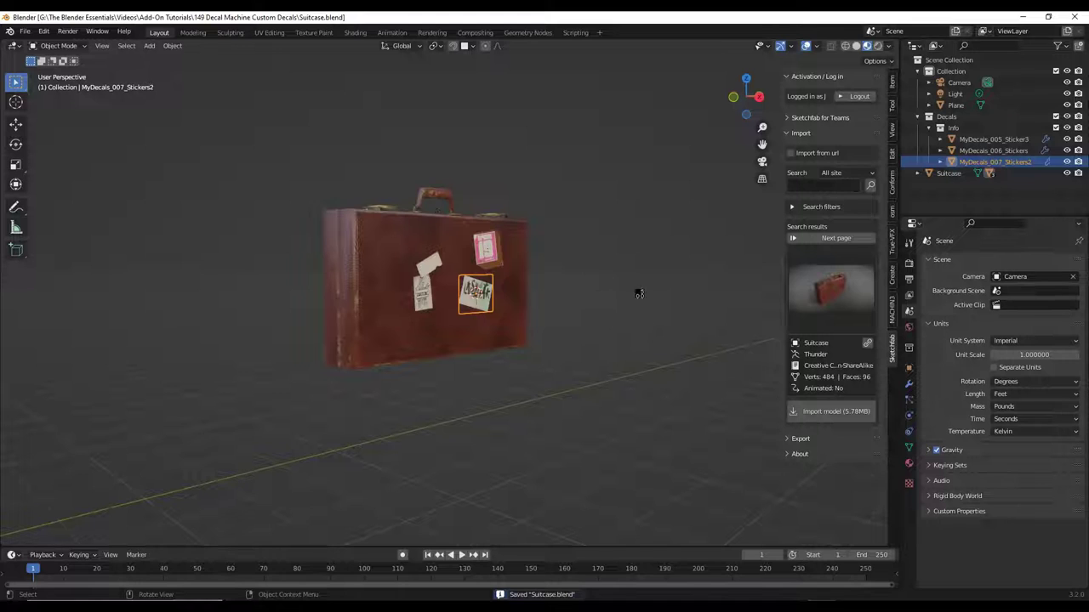
Open DECALmachine's decal creation example file, Example_Decal_Creation.blend.
click(891, 311)
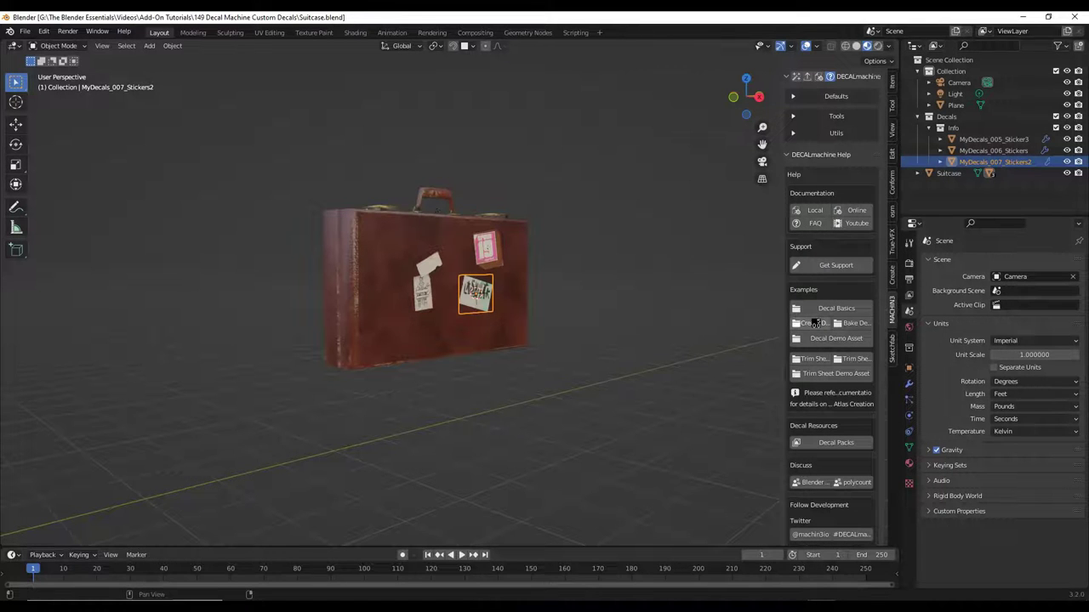
click(814, 324)
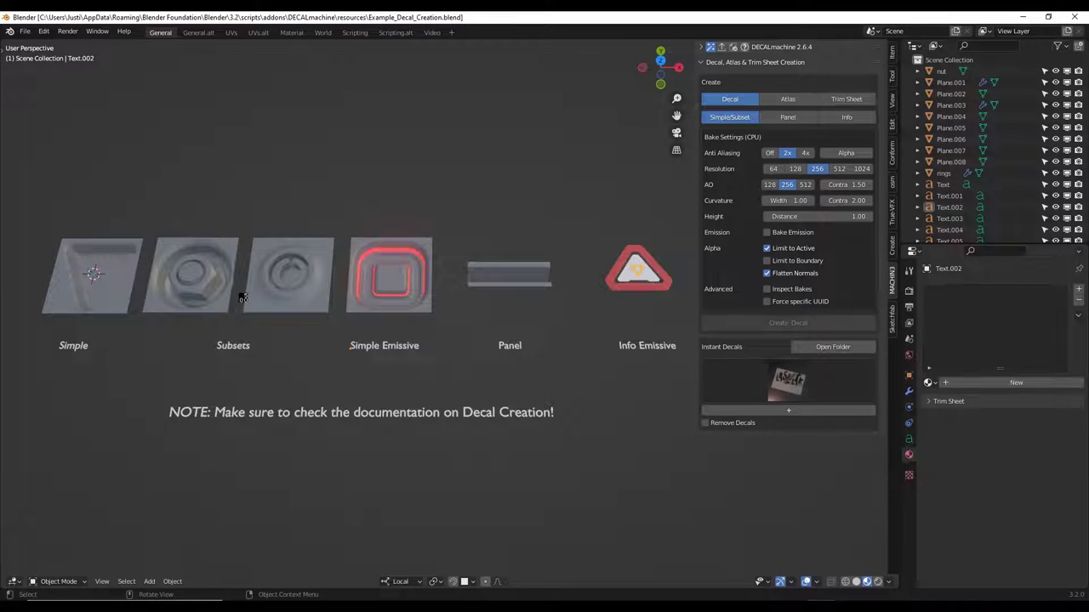
scroll(255, 285, down, 4)
scroll(520, 296, up, 2)
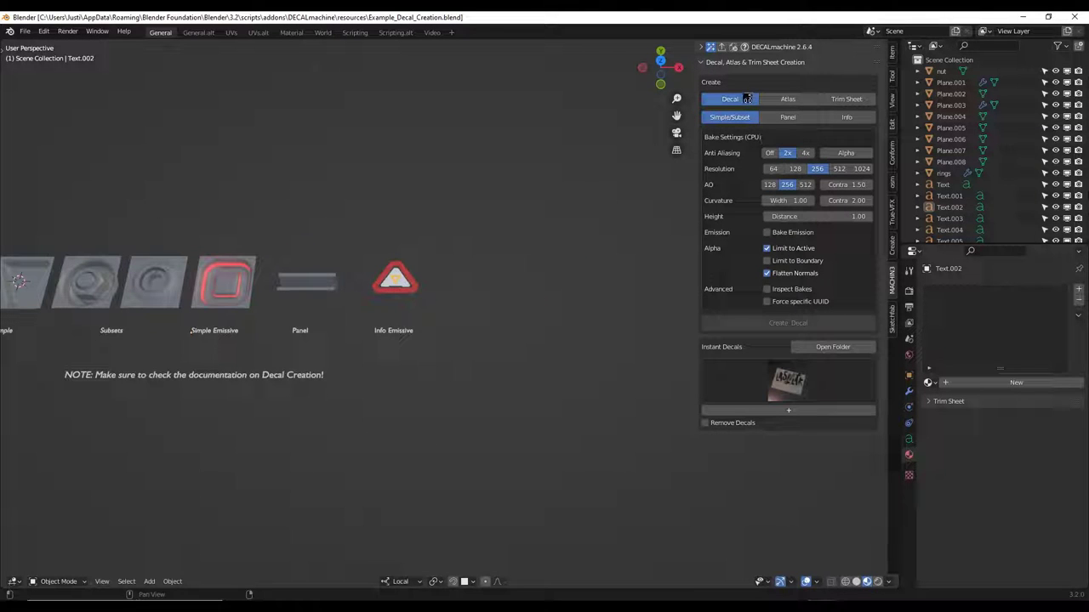
Set the decal creation type to Info with Text as its source.
click(850, 118)
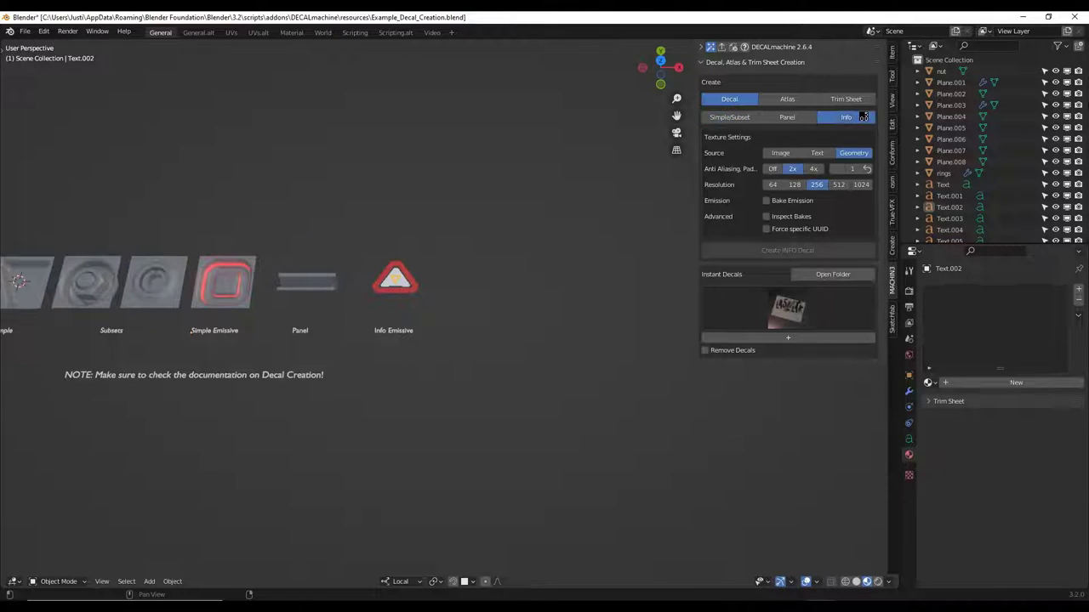
click(779, 153)
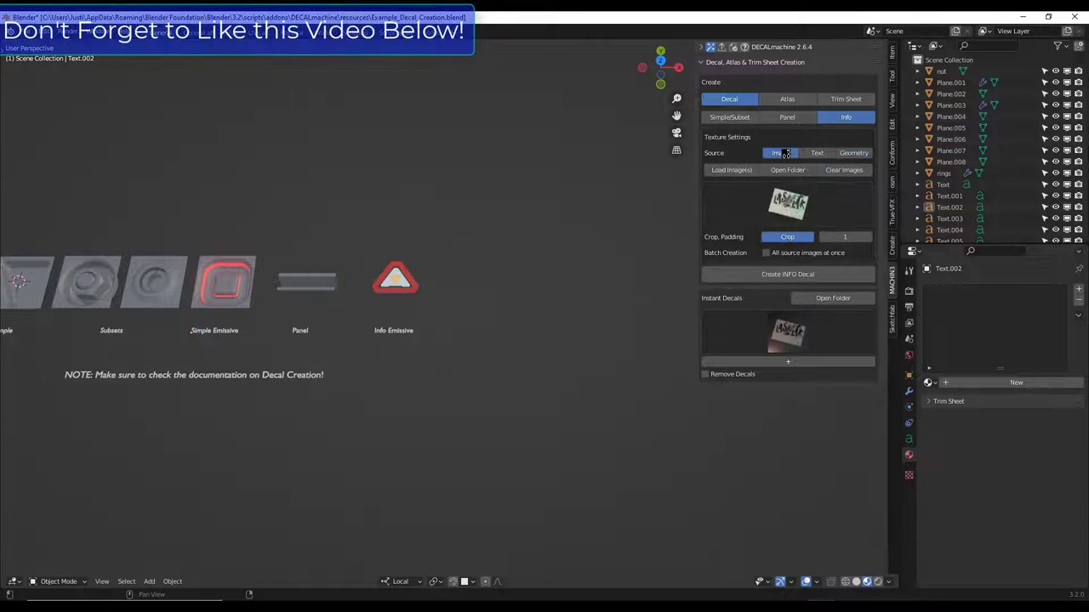
click(817, 153)
scroll(381, 290, down, 2)
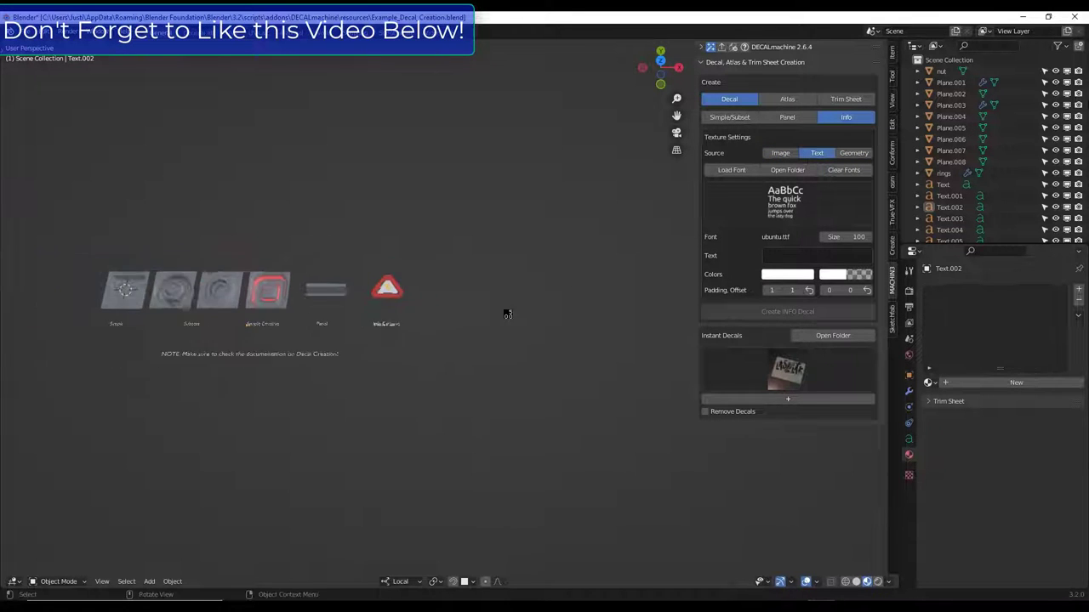
scroll(573, 270, up, 1)
scroll(507, 262, down, 1)
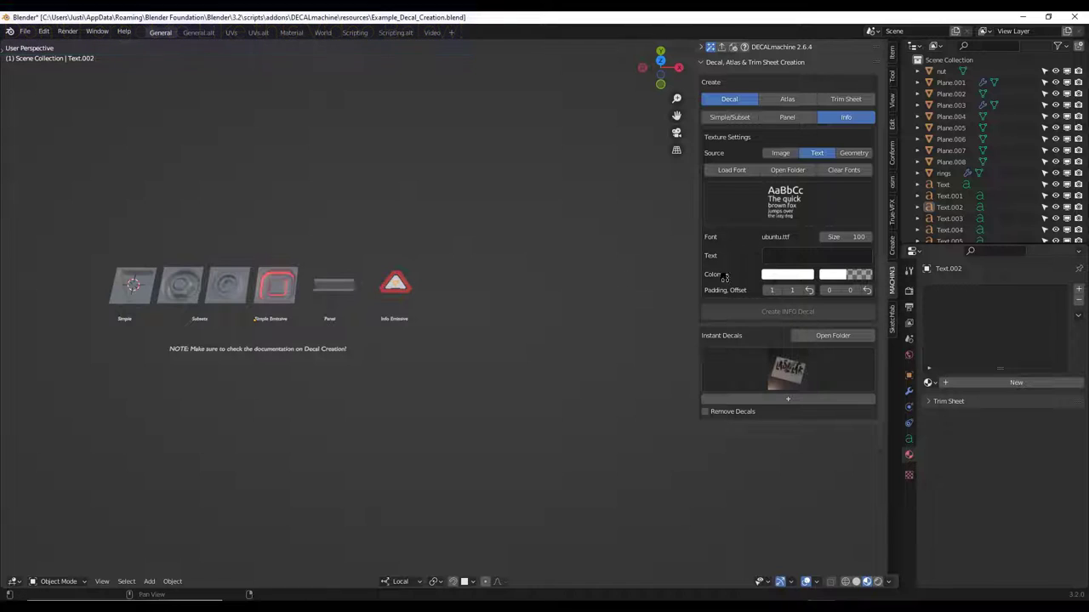
Enter THE CG ESSENTIALS as the text of the info decal.
click(778, 255)
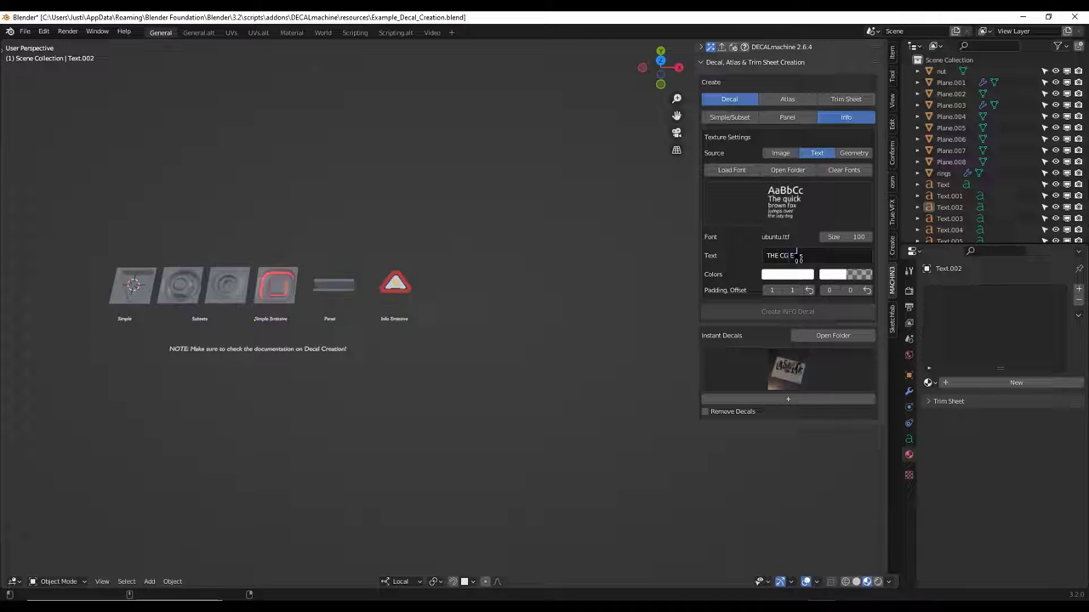
text(THE CG ESSENTIALS)
key(Tab)
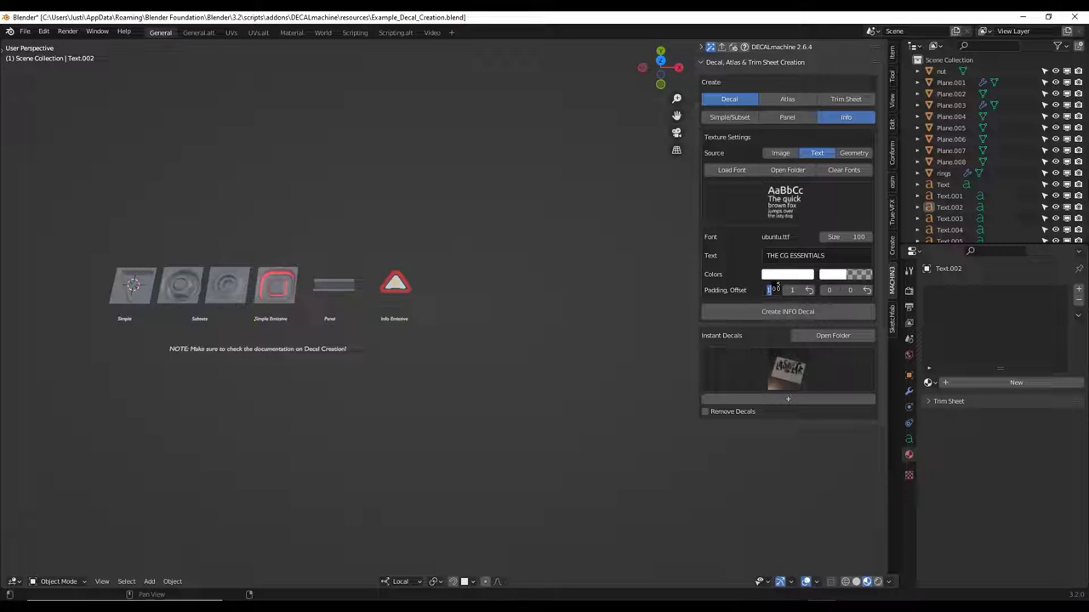
click(726, 290)
Change the decal's text color to blue and create the info decal.
click(787, 274)
drag(803, 181, 845, 127)
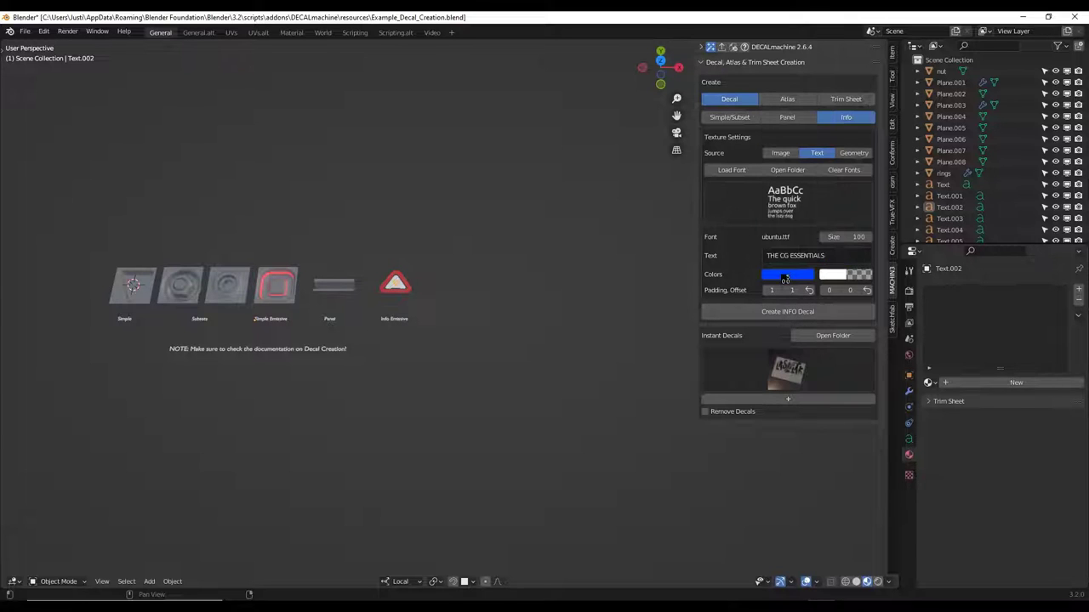
click(785, 312)
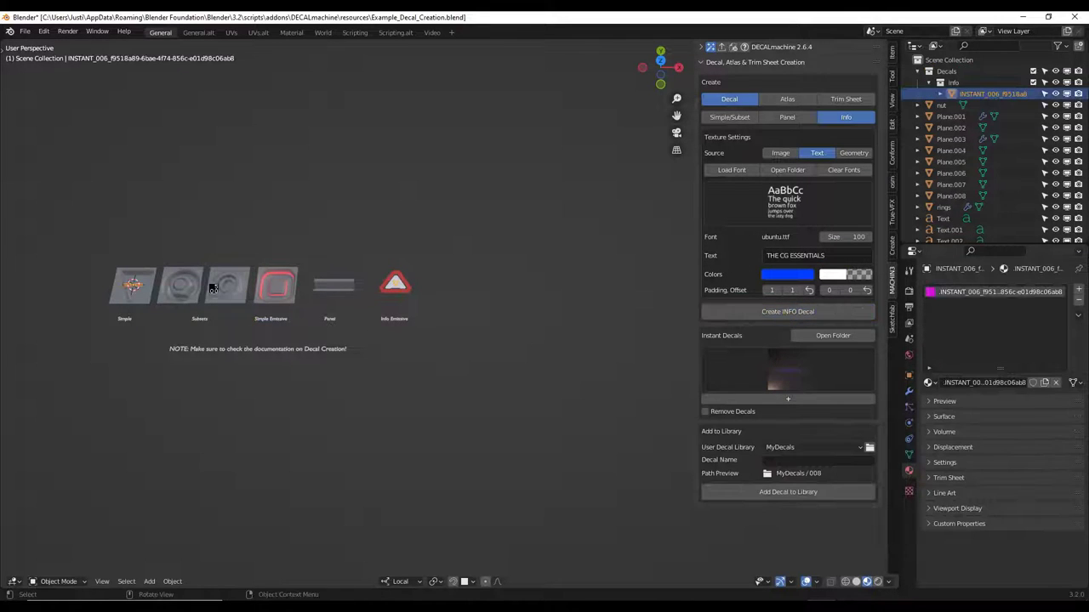
Move the new text decal along the X axis into the empty area beyond the example decals and inspect it up close.
key(g)
key(y)
key(x)
click(584, 304)
scroll(561, 281, up, 7)
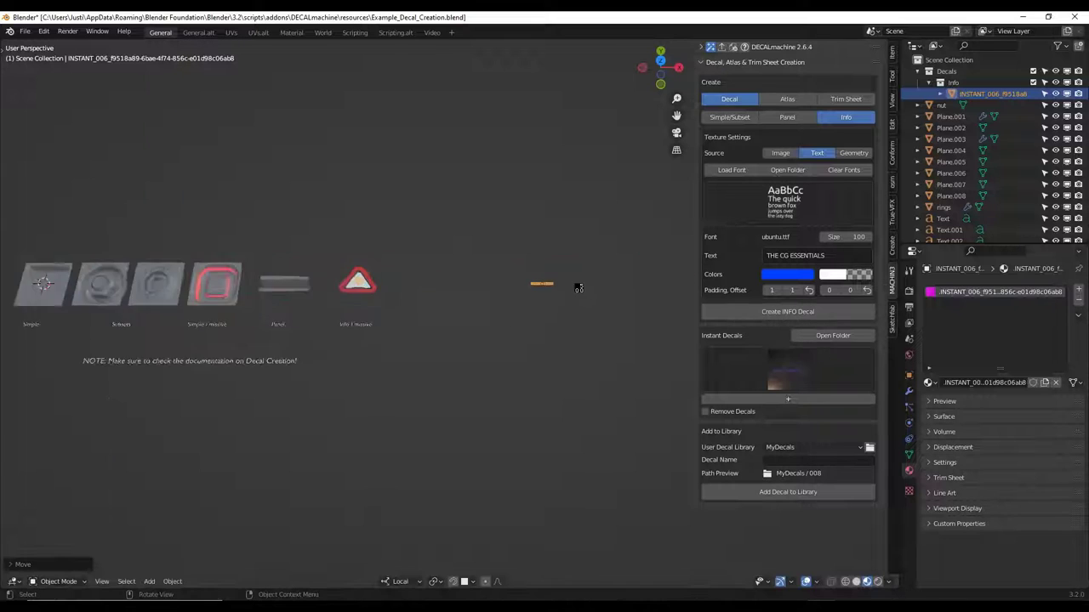
shift+middle_drag(502, 298, 433, 290)
scroll(389, 270, up, 10)
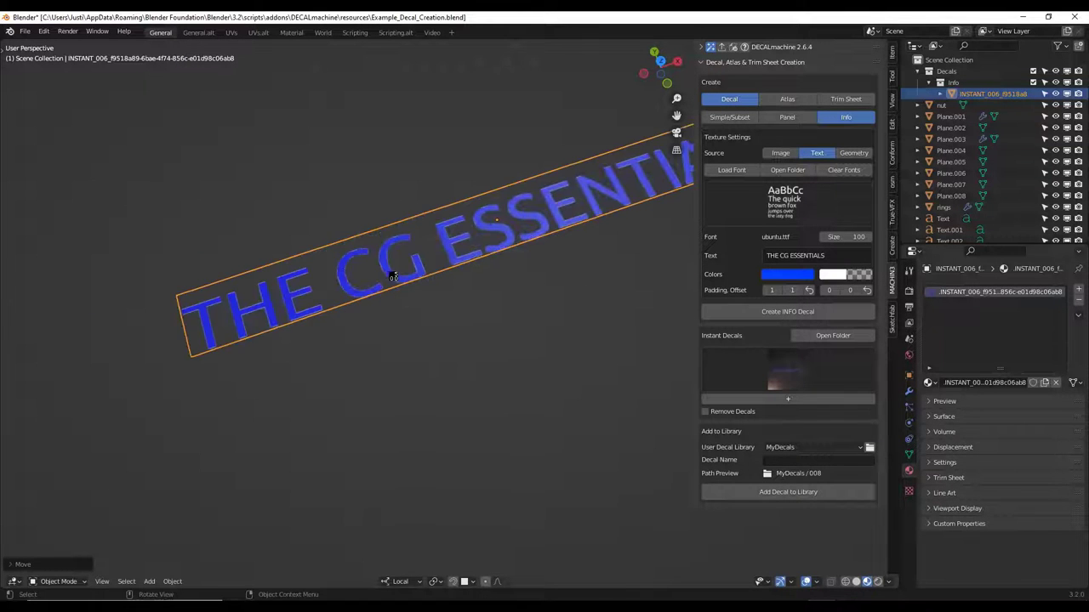
scroll(389, 271, down, 10)
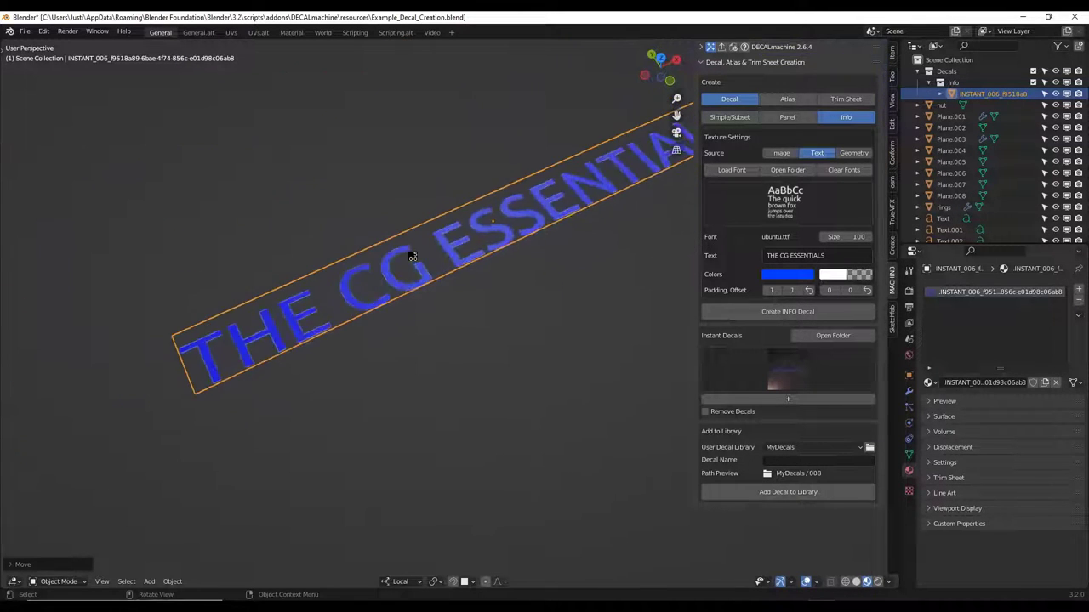
middle_drag(507, 253, 471, 285)
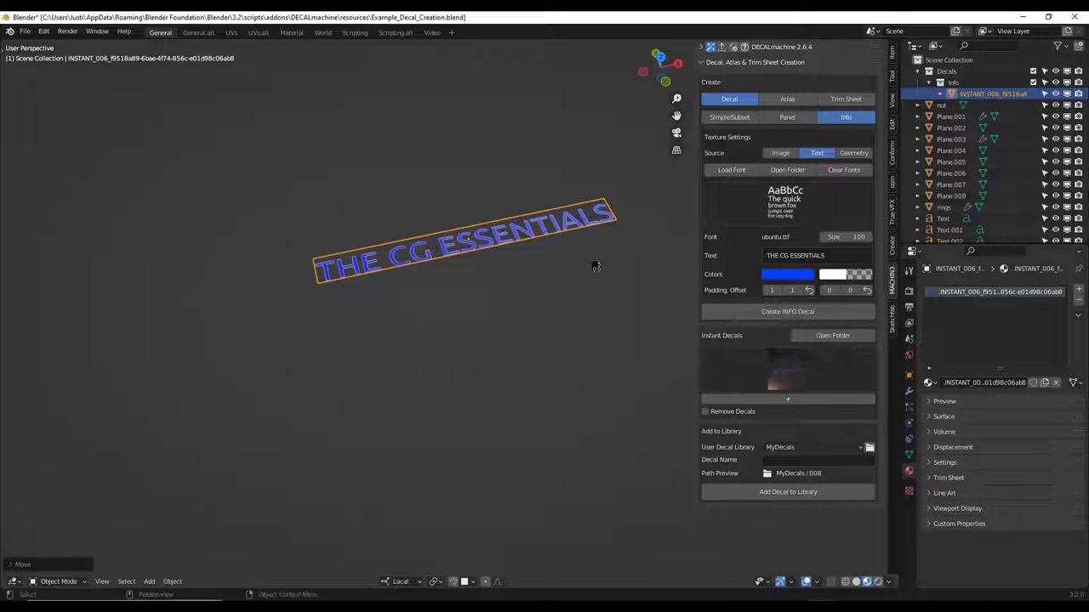
Name the text decal The CG Essentials and add it to the MyDecals library.
click(785, 461)
text(The CG Essentials)
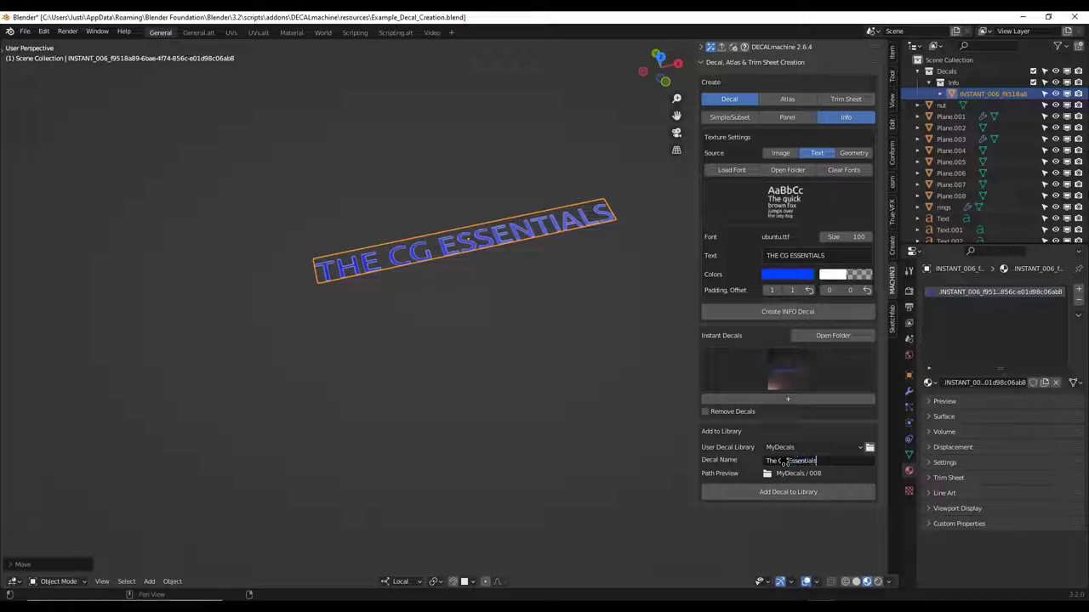
key(Return)
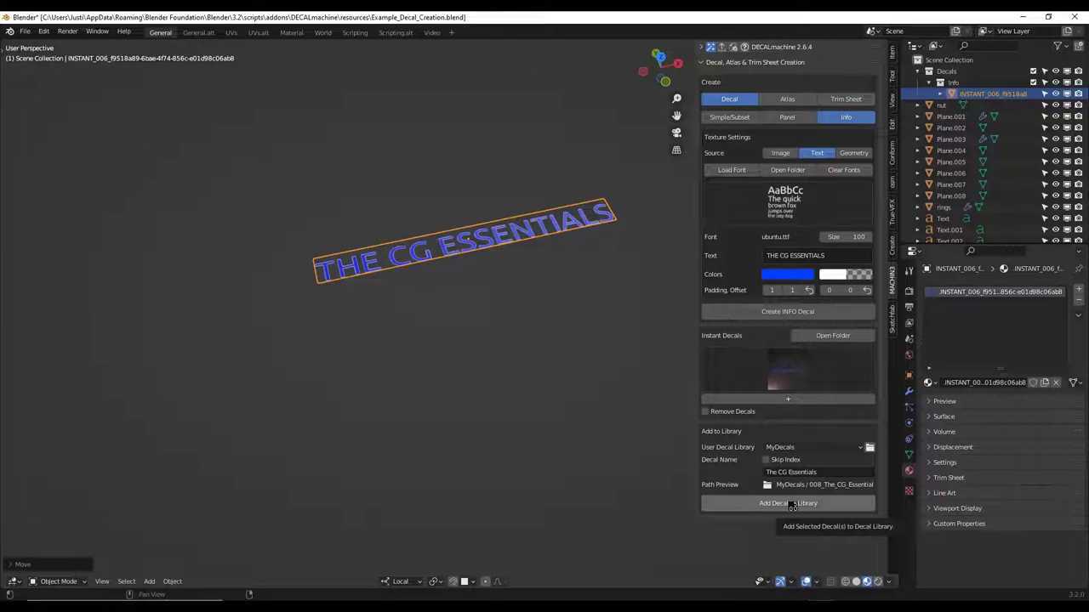
click(791, 504)
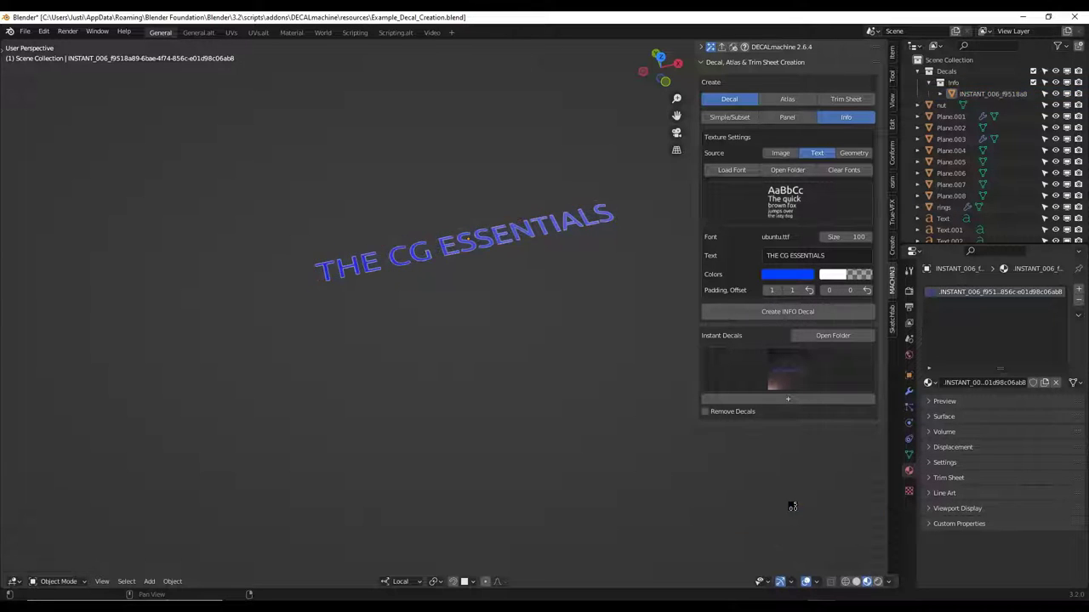
Check the MyDecals library for the new The CG Essentials decal.
click(412, 253)
click(388, 201)
key(d)
click(467, 162)
click(797, 220)
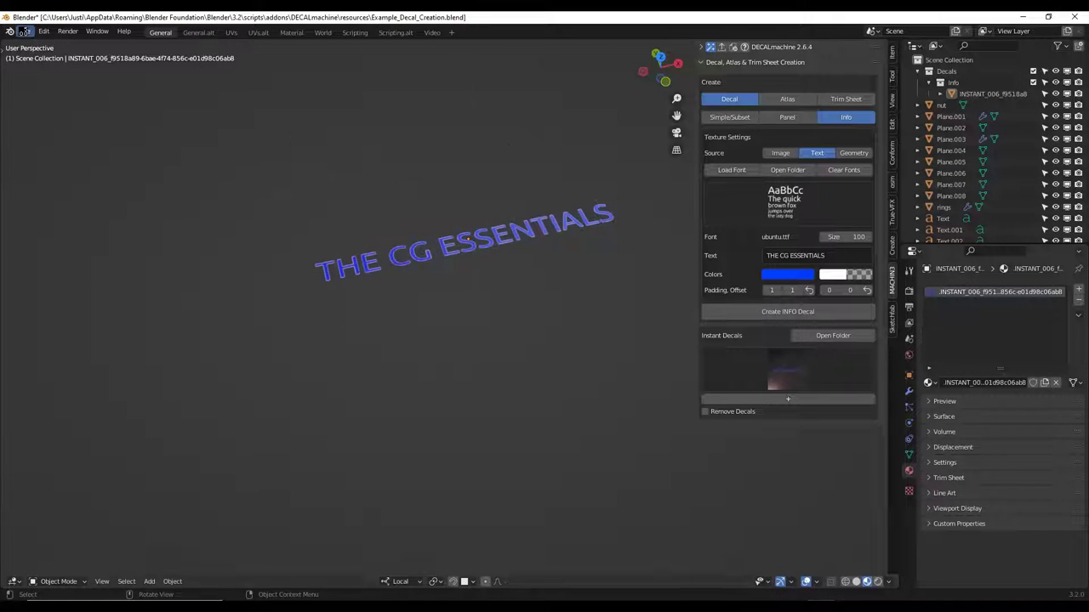
Reopen the recent file Suitcase.blend without saving the changes to the example file.
click(25, 31)
mouse_move(59, 66)
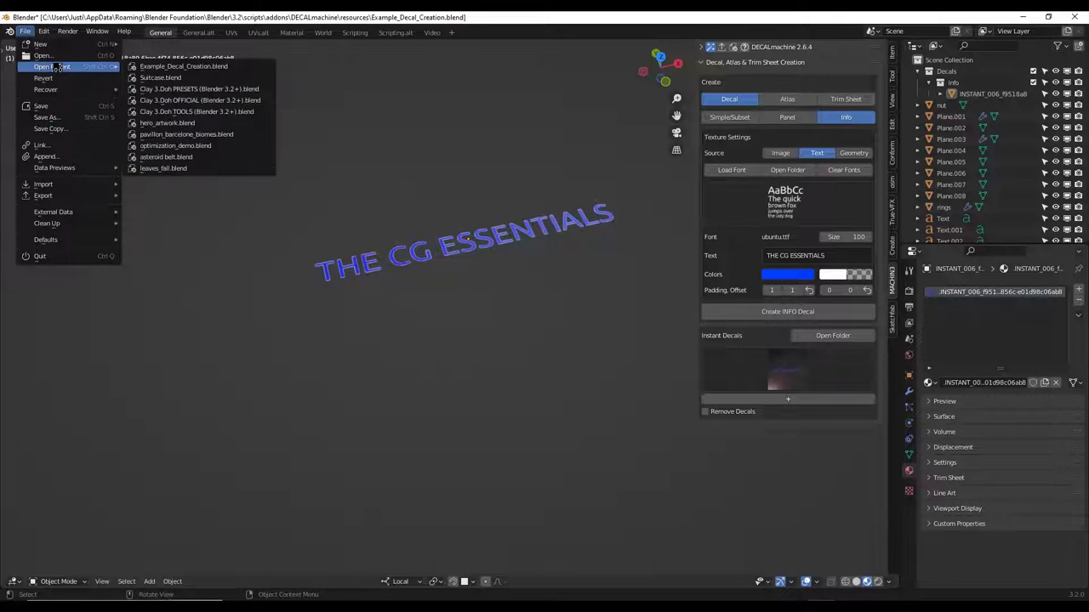
click(189, 79)
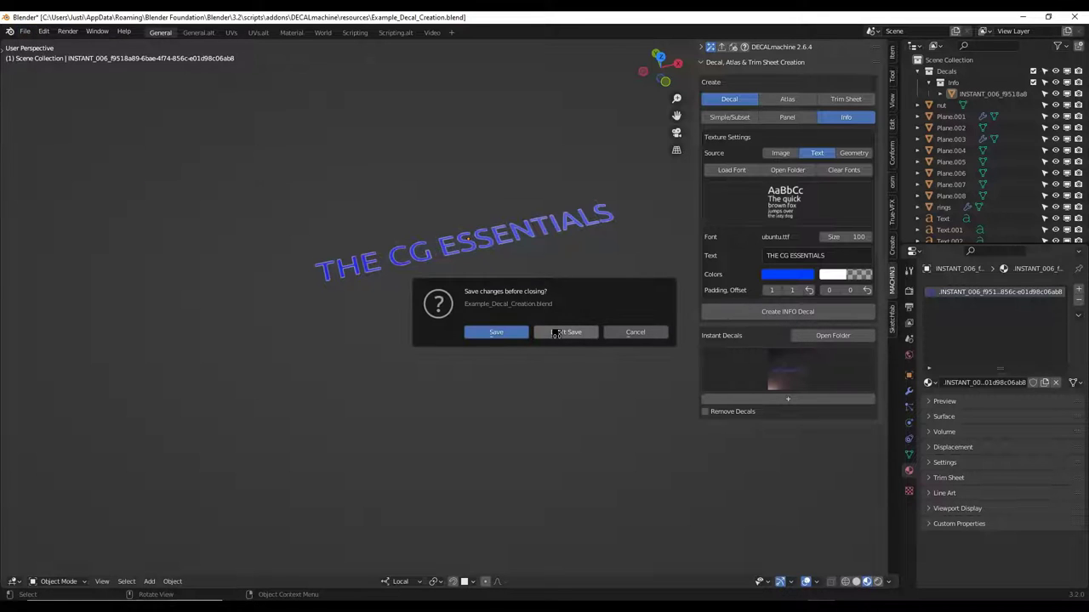
click(586, 332)
Delete the selected object and insert the 008_The_CG_Essentials decal from MyDecals on the upper part of the suitcase's broad face.
key(Delete)
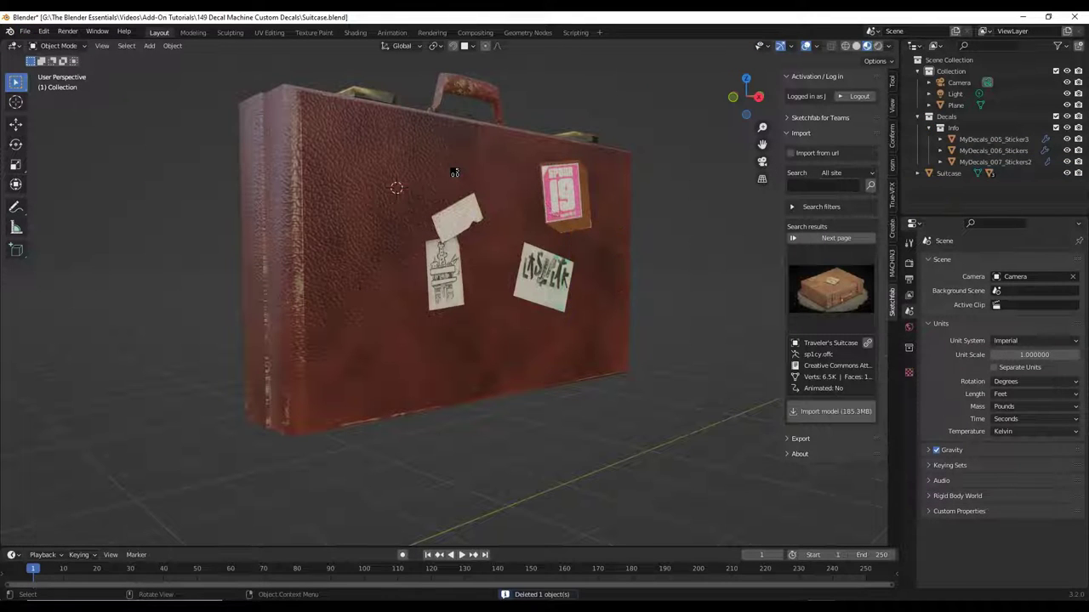
key(d)
click(535, 129)
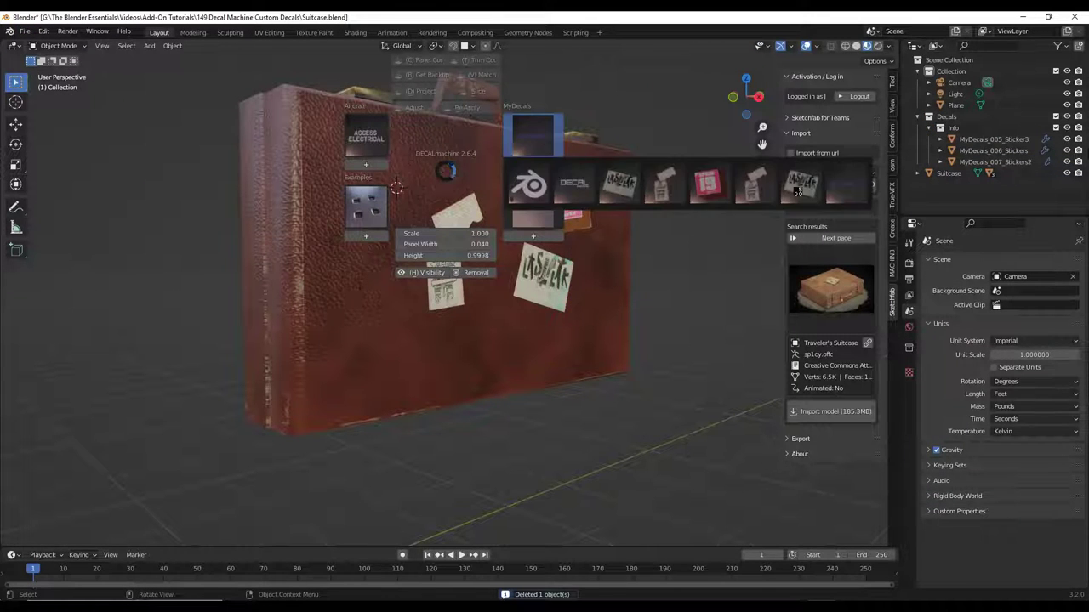
click(844, 185)
Scale down the The CG Essentials decal so it fits above the torn paper sticker, beside the pink 19 sticker.
key(s)
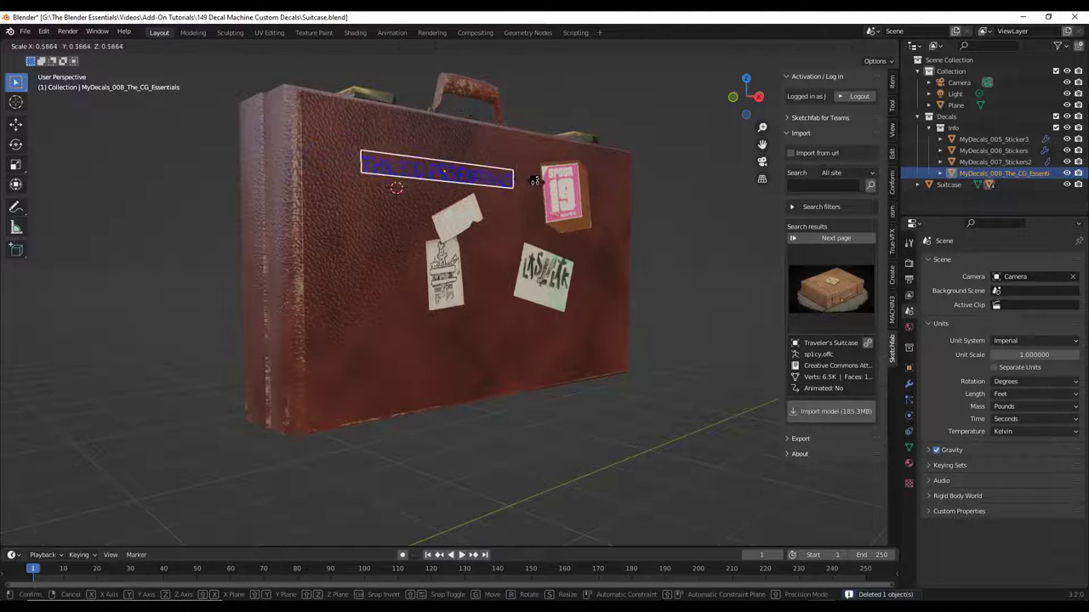
click(525, 180)
scroll(391, 163, up, 2)
mouse_move(392, 164)
middle_down()
mouse_move(447, 165)
mouse_move(373, 173)
middle_up()
key(g)
key(z)
click(487, 186)
scroll(488, 163, up, 4)
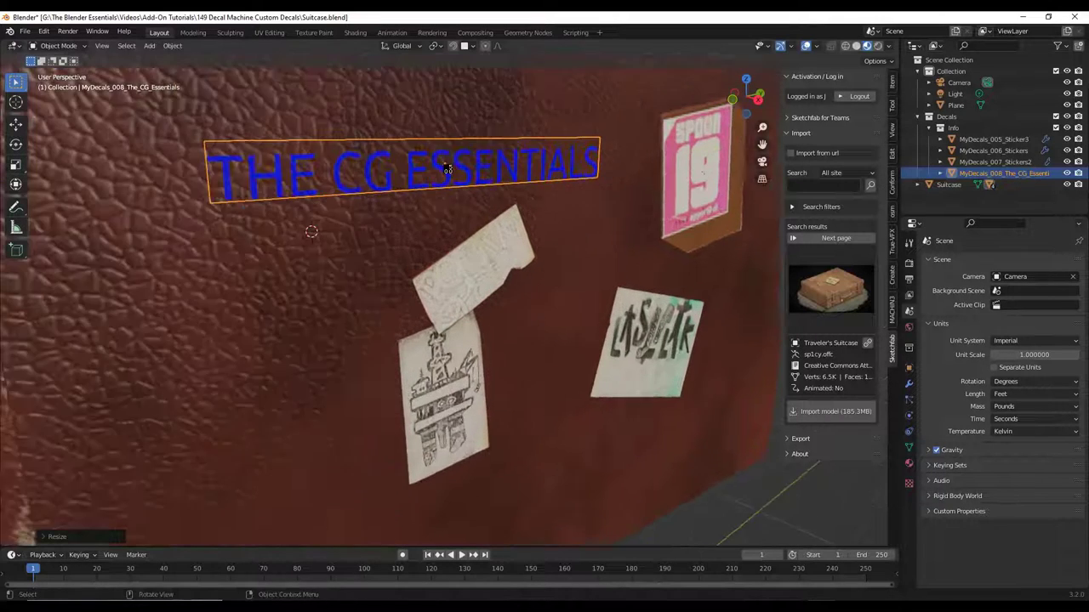
Open Adjust Decal in Height mode for the The CG Essentials decal.
key(d)
click(413, 120)
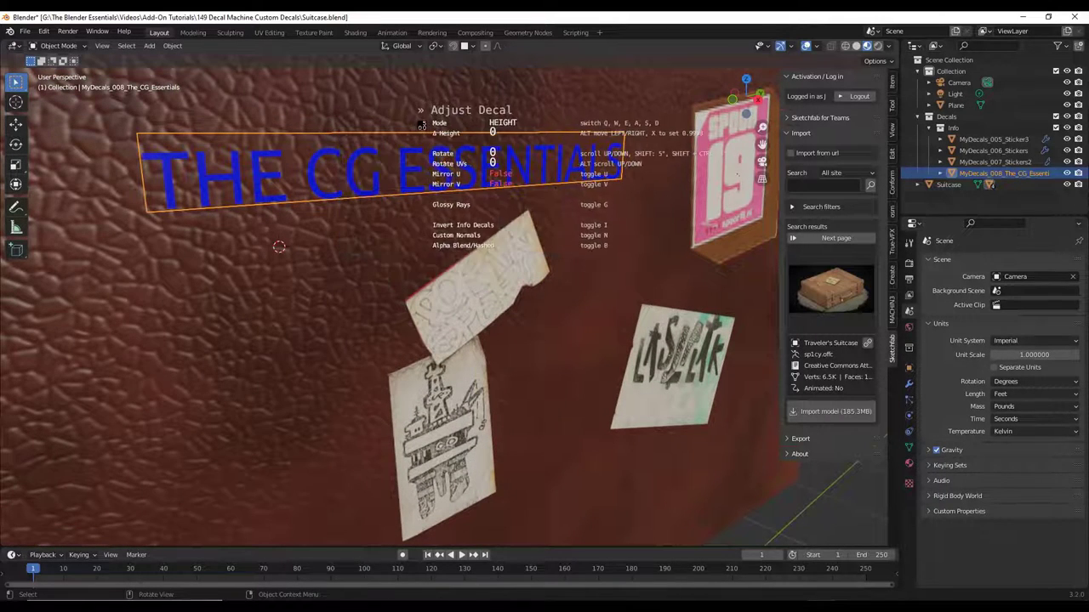
scroll(256, 264, up, 1)
scroll(258, 262, down, 1)
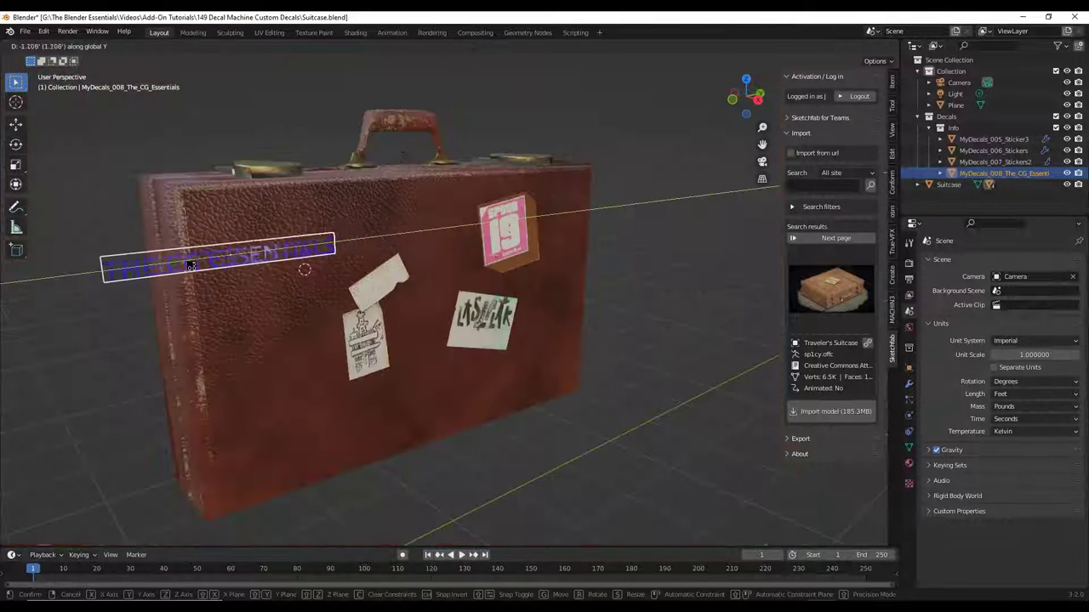
Move the The CG Essentials decal along global Y past the suitcase's vertical edge and rotate it about Z to span the corner.
click(229, 268)
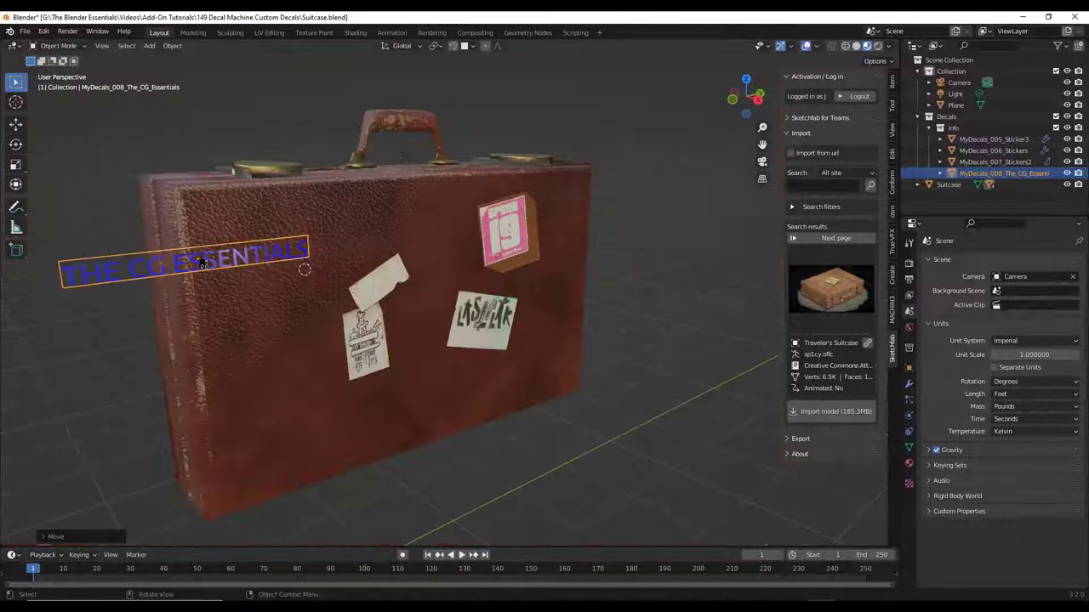
key(r)
key(z)
click(214, 274)
scroll(161, 262, up, 2)
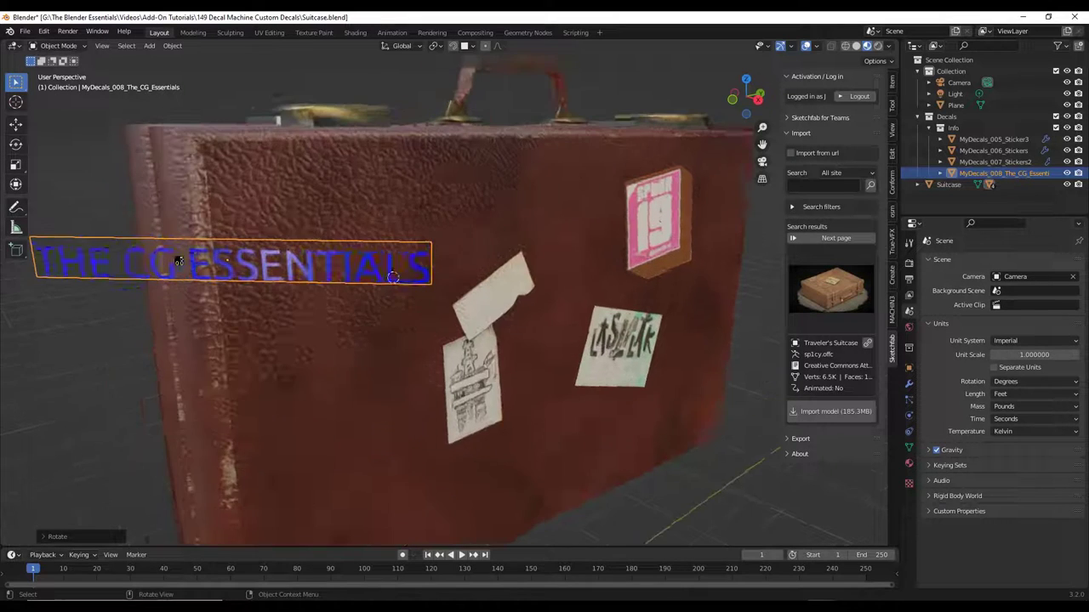
middle_drag(161, 262, 191, 262)
Resize the The CG Essentials decal and project it onto the suitcase so it wraps around the vertical corner.
key(s)
click(325, 253)
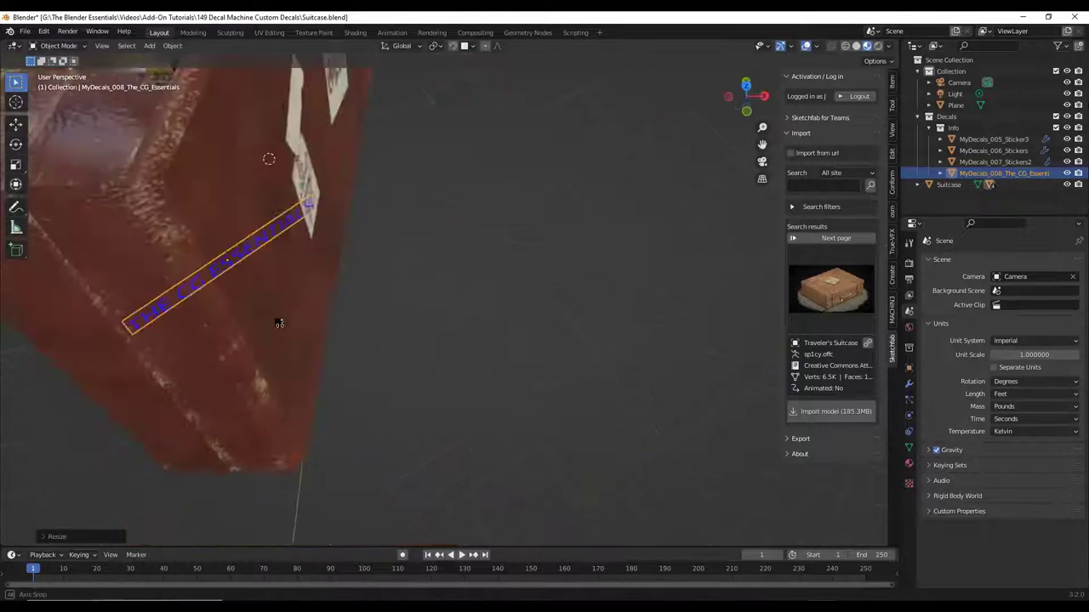
key(d)
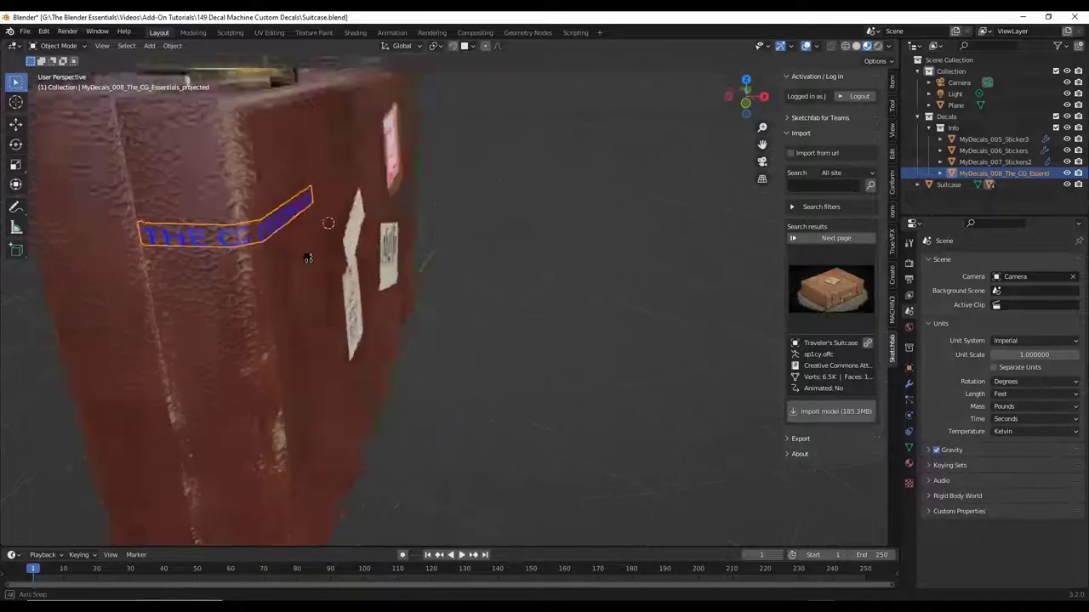